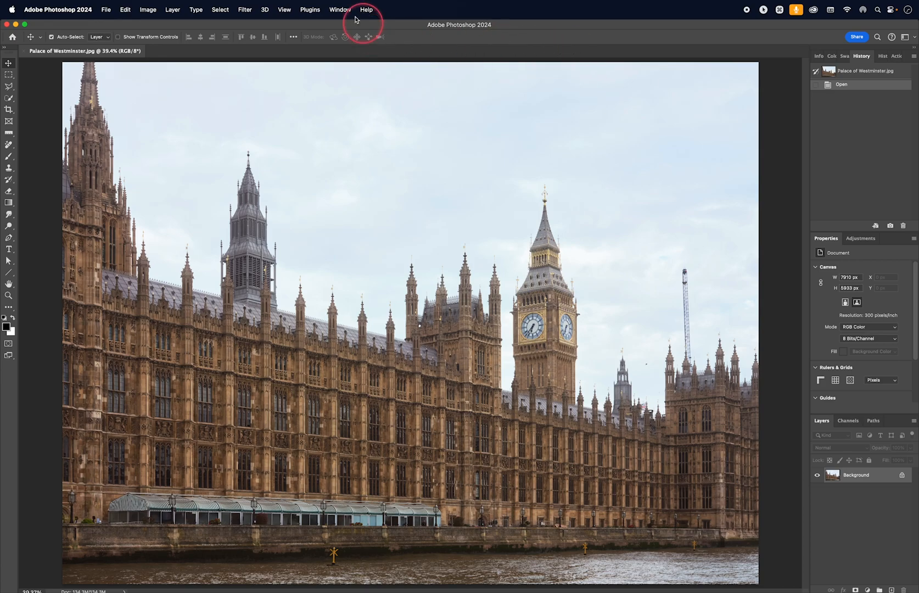
# Display the Clone Source settings and activate the Clone Stamp tool around the crane and rooftop spires.
pyautogui.click(338, 9)
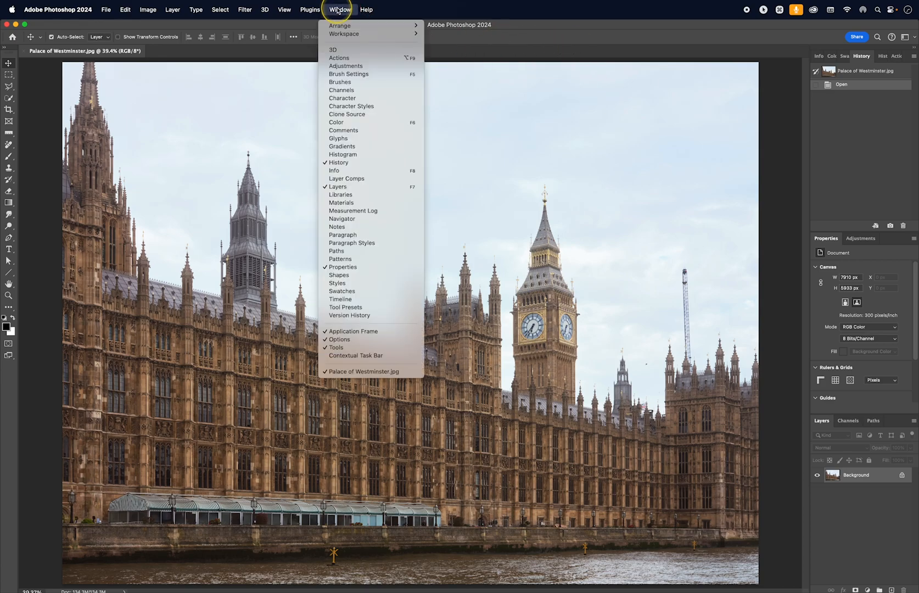
pyautogui.click(367, 114)
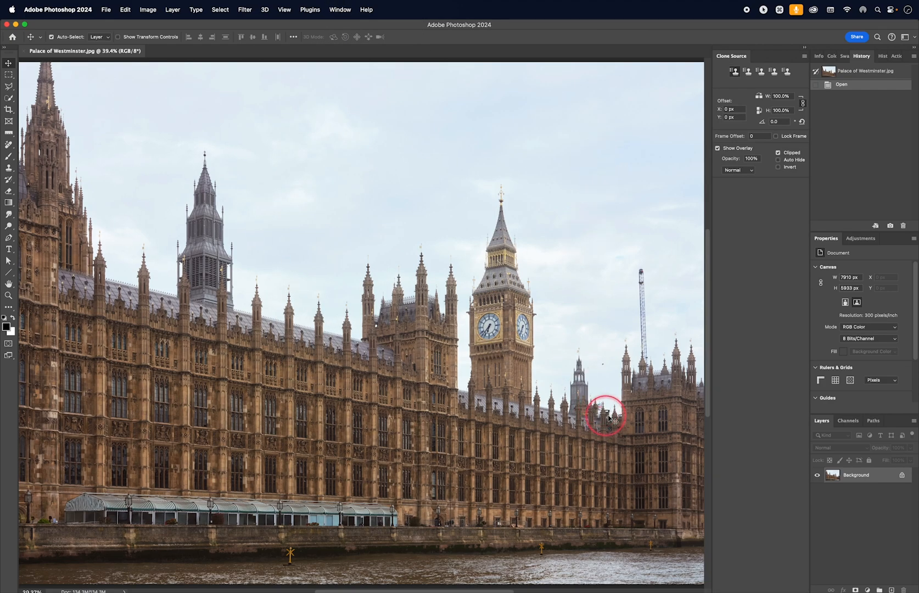
pyautogui.press('z')
pyautogui.moveTo(630, 363); pyautogui.dragTo(673, 428)
pyautogui.press('space')
pyautogui.moveTo(643, 395); pyautogui.dragTo(541, 356)
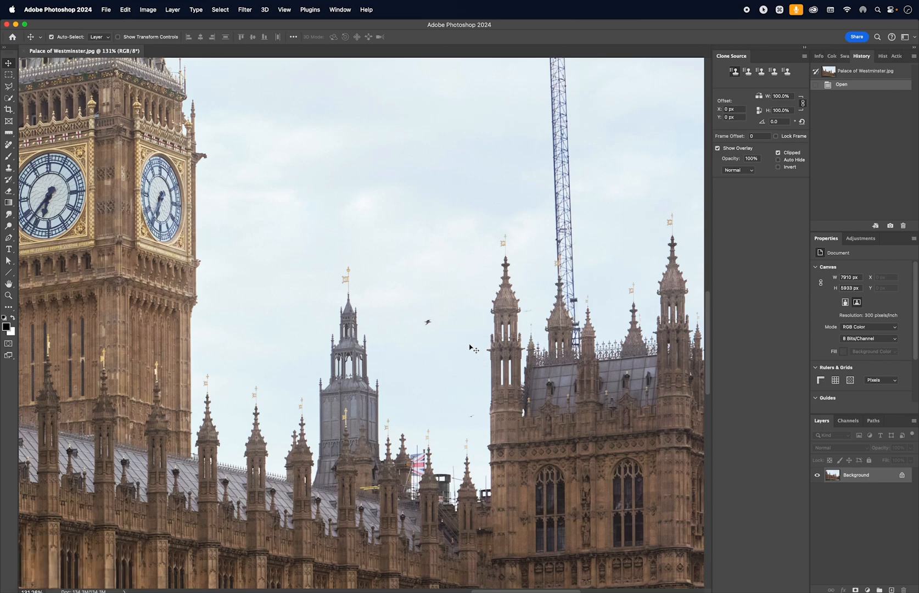
pyautogui.press('s')
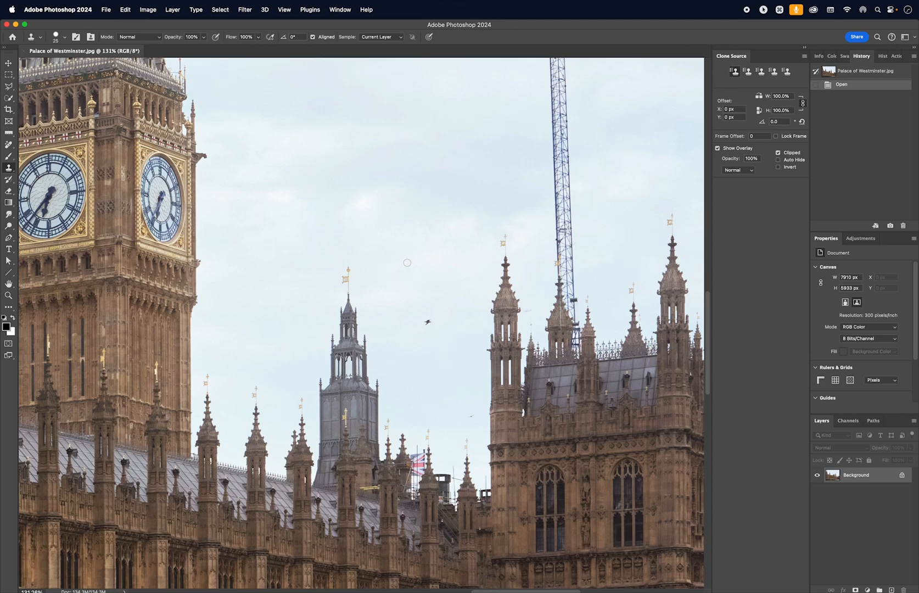
# Create a new empty layer named Cloning above the background.
pyautogui.press('super')
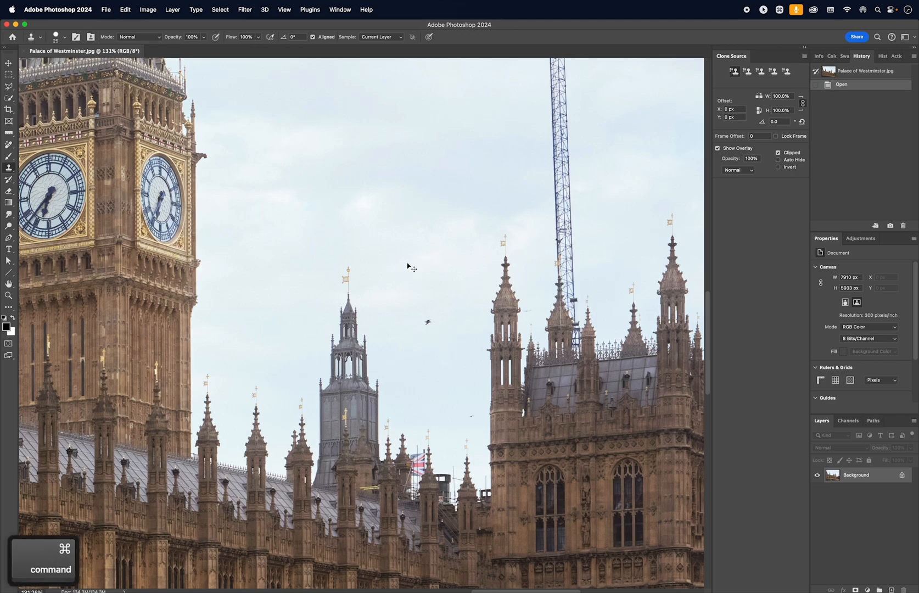
pyautogui.press('super+shift+n')
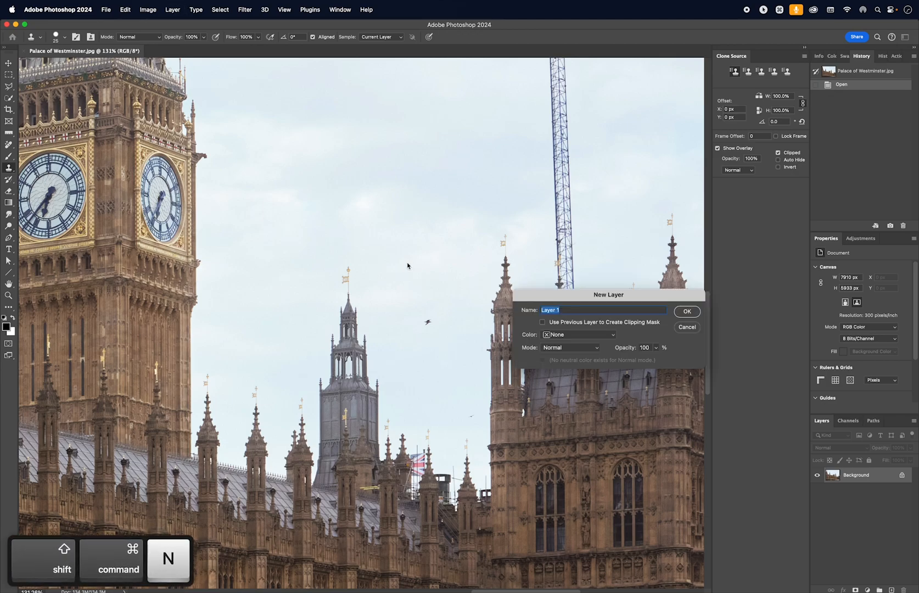
pyautogui.write('Cloning')
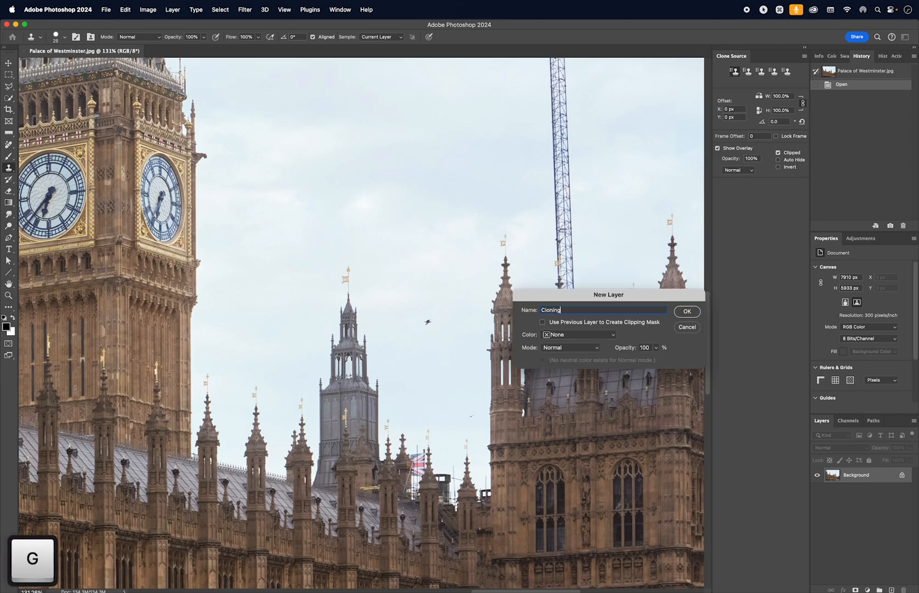
pyautogui.press('Return')
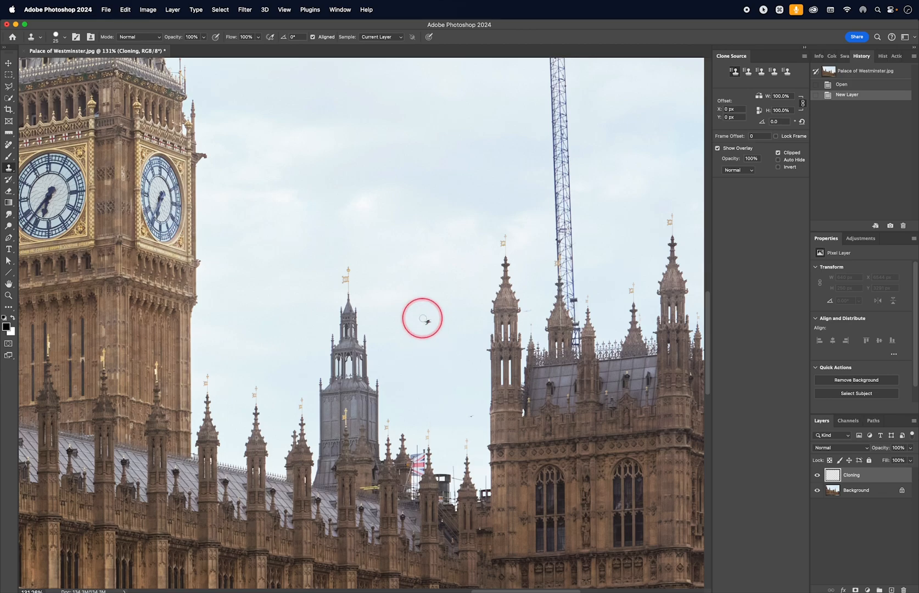
# Enlarge the Clone Stamp brush to 60 and set its sampling to Current & Below.
pyautogui.press(']')
pyautogui.press(']')
pyautogui.press(']')
pyautogui.press(']')
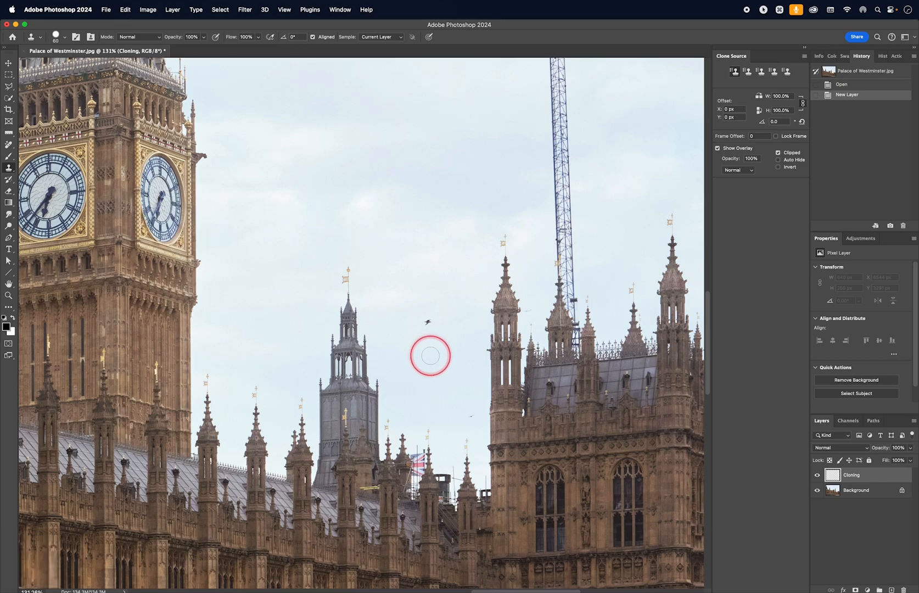
pyautogui.press('alt')
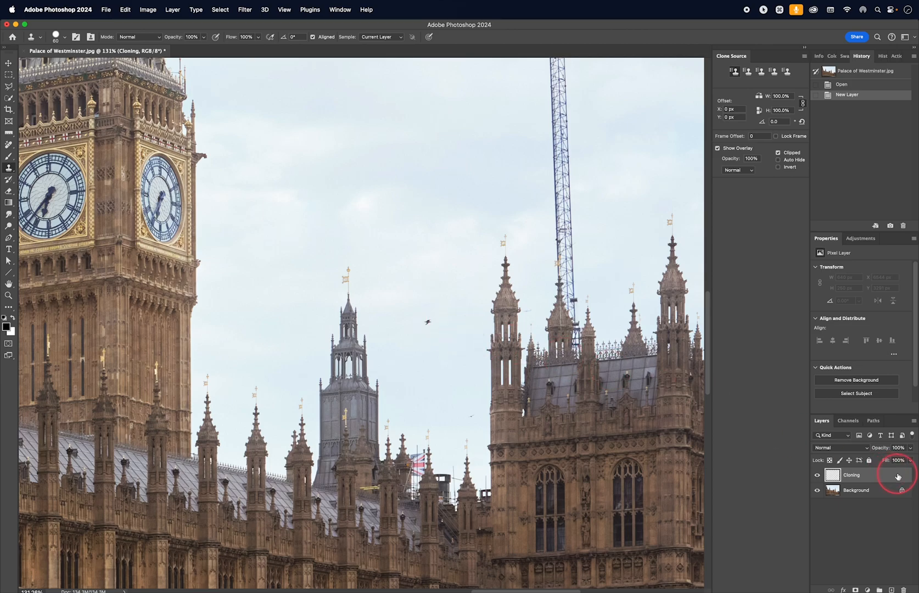
pyautogui.click(379, 37)
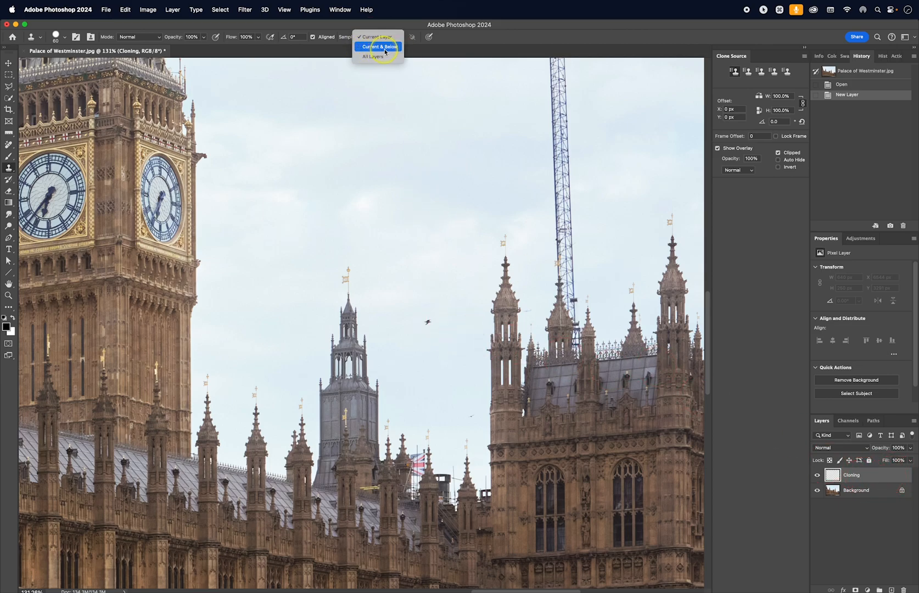
pyautogui.click(387, 49)
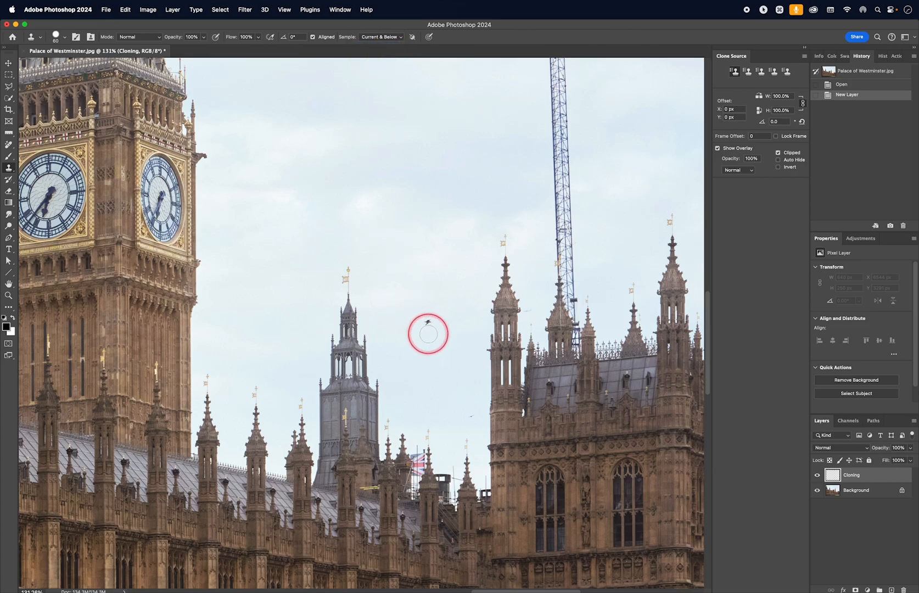
# Sample the clean sky just below the dark bird beside the grey tower and clone it over the bird.
pyautogui.press('alt')
pyautogui.keyDown('alt'); pyautogui.click(428, 339); pyautogui.keyUp('alt')
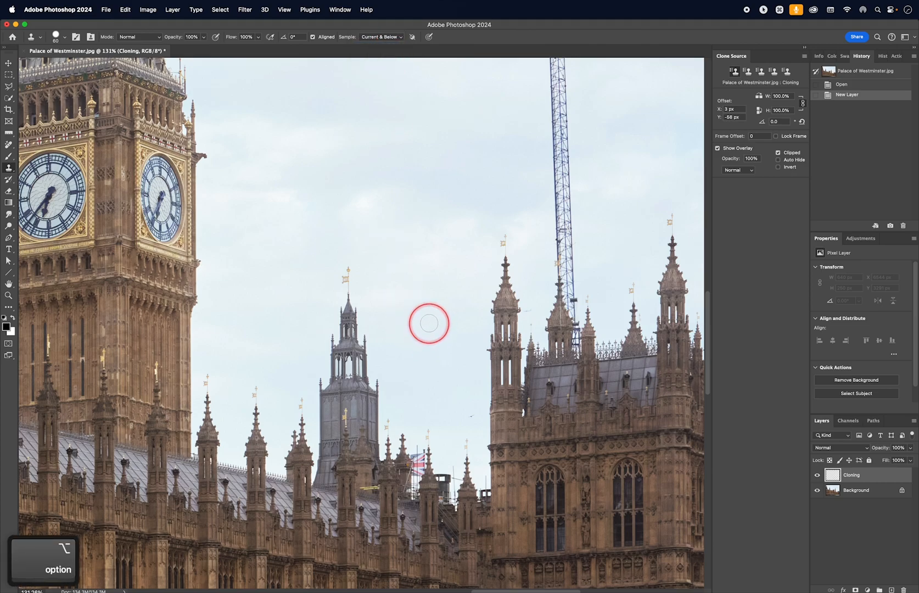
pyautogui.click(434, 350)
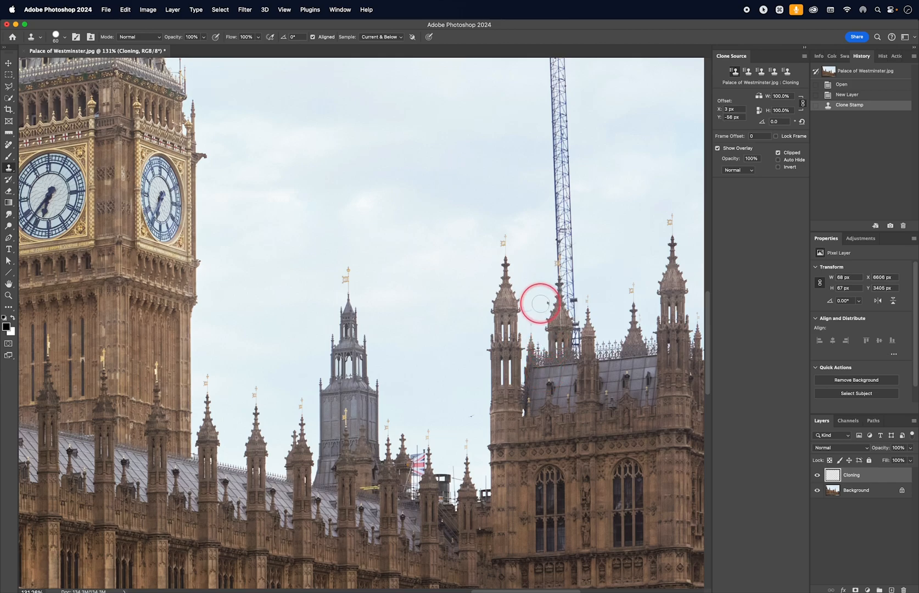
# Set the Clone Stamp brush size to 45 at the small distant birds between the two spires.
pyautogui.press('z')
pyautogui.moveTo(524, 311)
pyautogui.mouseDown()
pyautogui.moveTo(566, 353)
pyautogui.moveTo(437, 340)
pyautogui.mouseUp()
pyautogui.press('space')
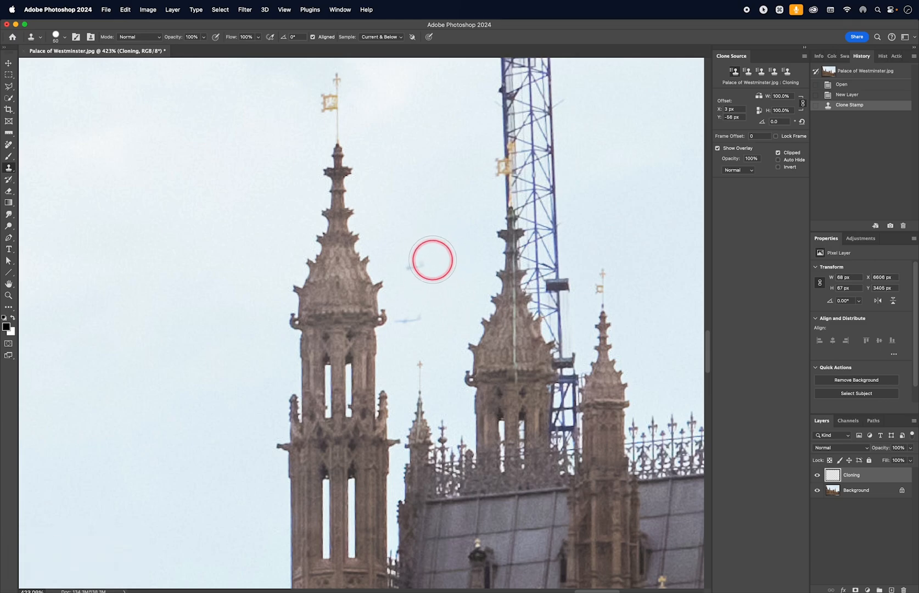
pyautogui.press('[')
pyautogui.press('[')
pyautogui.press(']')
pyautogui.press(']')
pyautogui.press('[')
pyautogui.press('[')
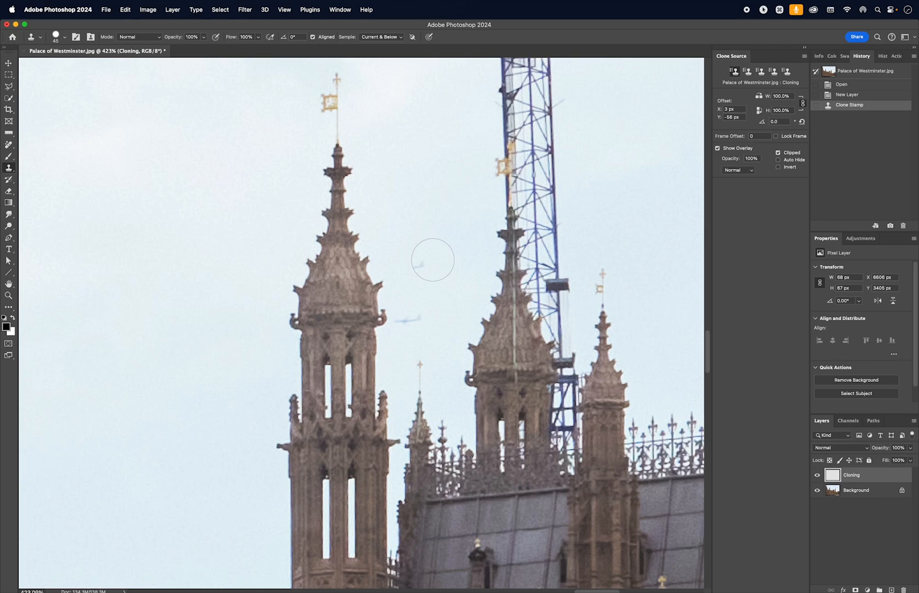
# Lower the Clone Stamp brush hardness by three increments and raise it back by the same amount.
pyautogui.hotkey('shift', '[')
pyautogui.hotkey('shift', '[')
pyautogui.hotkey('shift', '[')
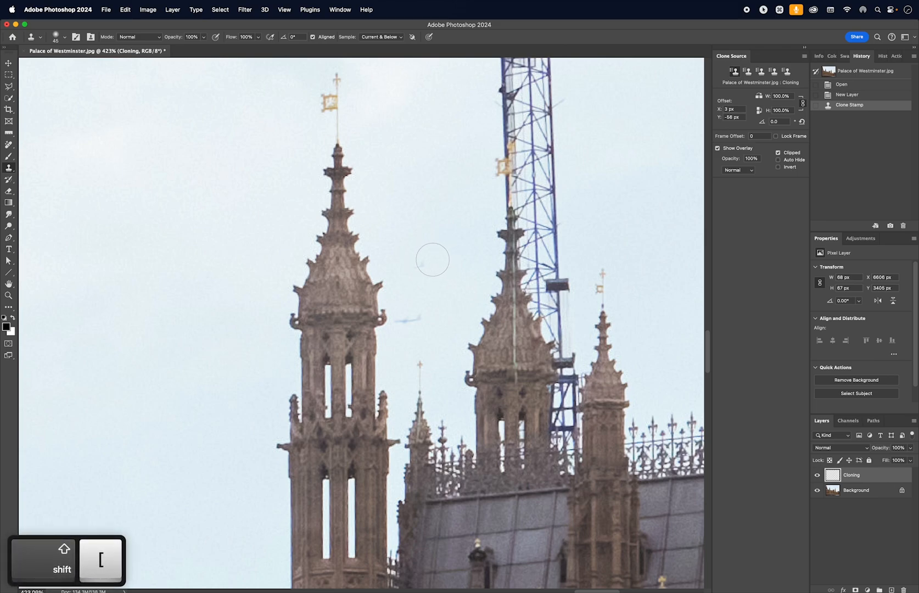
pyautogui.hotkey('shift', ']')
pyautogui.hotkey('shift', ']')
pyautogui.hotkey('shift', ']')
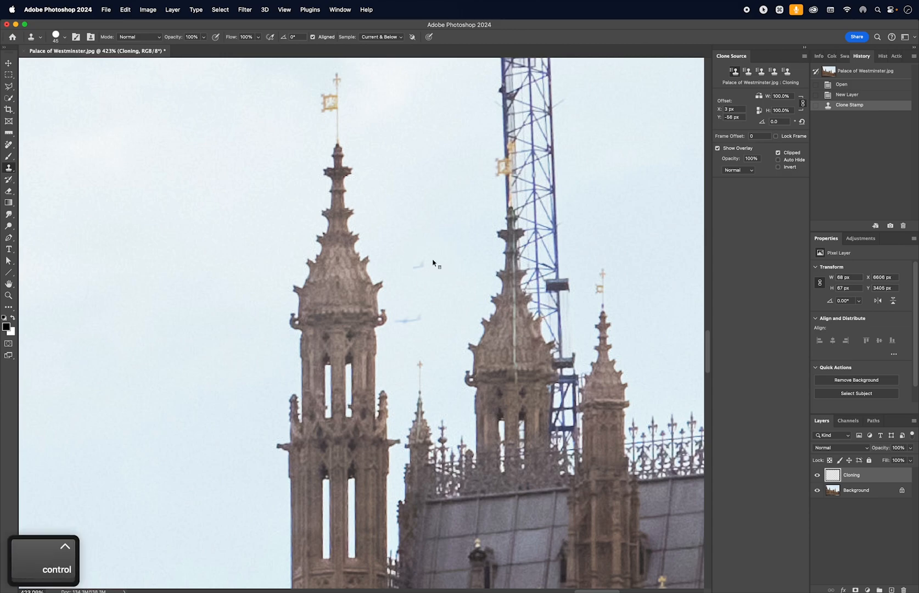
# Shrink the brush to 16 px and clone nearby sky over the small distant birds between the two spires.
pyautogui.keyDown('ctrl'); pyautogui.keyDown('alt'); pyautogui.click(435, 247); pyautogui.keyUp('alt'); pyautogui.keyUp('ctrl')
pyautogui.moveTo(436, 247)
pyautogui.mouseDown()
pyautogui.moveTo(471, 250)
pyautogui.moveTo(445, 249)
pyautogui.moveTo(436, 122)
pyautogui.moveTo(433, 346)
pyautogui.moveTo(435, 310)
pyautogui.moveTo(434, 321)
pyautogui.moveTo(399, 310)
pyautogui.mouseUp()
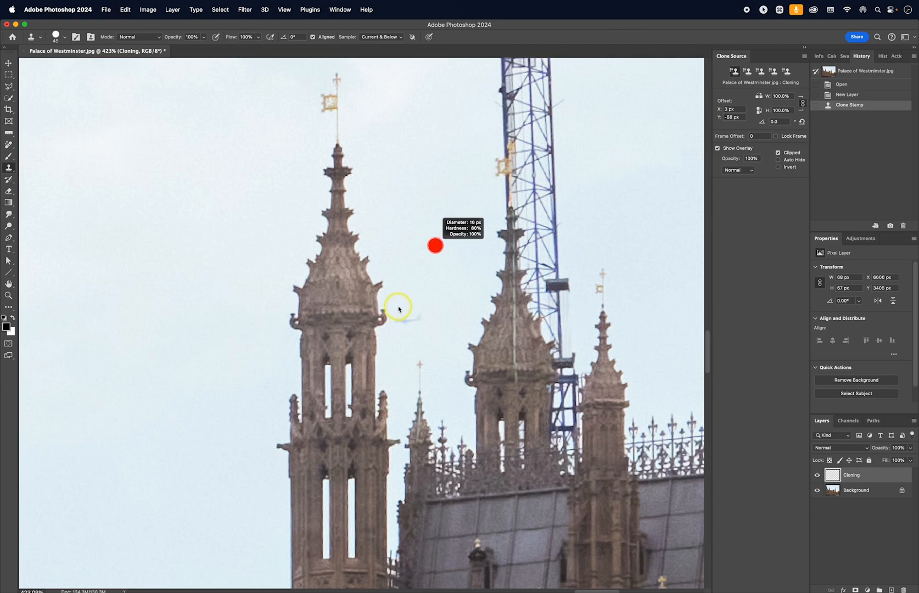
pyautogui.scroll(-3, 400, 309)
pyautogui.keyDown('alt'); pyautogui.click(411, 289); pyautogui.keyUp('alt')
pyautogui.moveTo(419, 290); pyautogui.dragTo(425, 285)
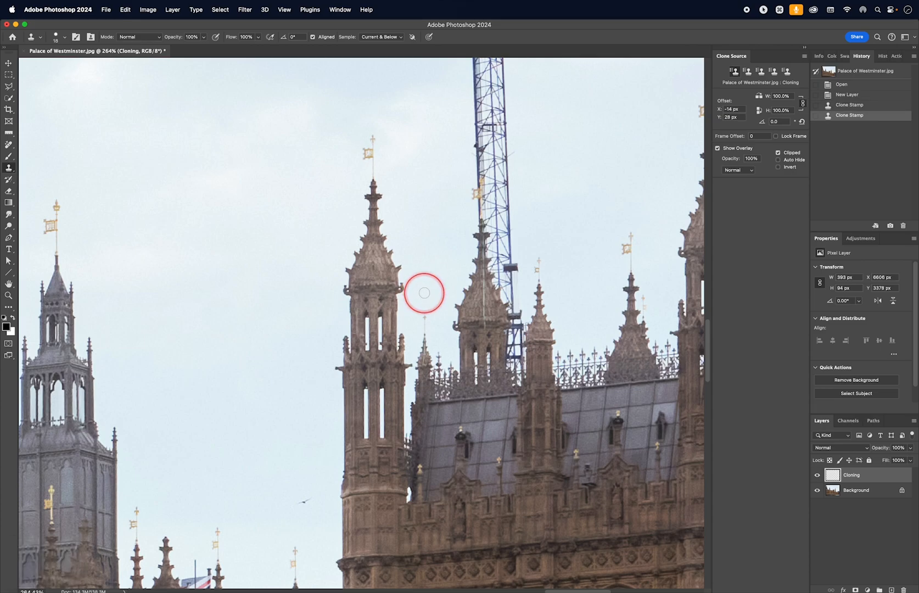
# Flip the clone source horizontally and enlarge the Clone Stamp brush to 30.
pyautogui.moveTo(535, 250)
pyautogui.mouseDown()
pyautogui.moveTo(493, 226)
pyautogui.moveTo(496, 310)
pyautogui.moveTo(492, 286)
pyautogui.moveTo(519, 315)
pyautogui.moveTo(500, 279)
pyautogui.moveTo(489, 215)
pyautogui.moveTo(519, 333)
pyautogui.moveTo(506, 360)
pyautogui.moveTo(513, 372)
pyautogui.moveTo(475, 355)
pyautogui.moveTo(513, 351)
pyautogui.moveTo(502, 260)
pyautogui.moveTo(510, 291)
pyautogui.moveTo(464, 304)
pyautogui.moveTo(474, 271)
pyautogui.moveTo(605, 173)
pyautogui.moveTo(684, 69)
pyautogui.mouseUp()
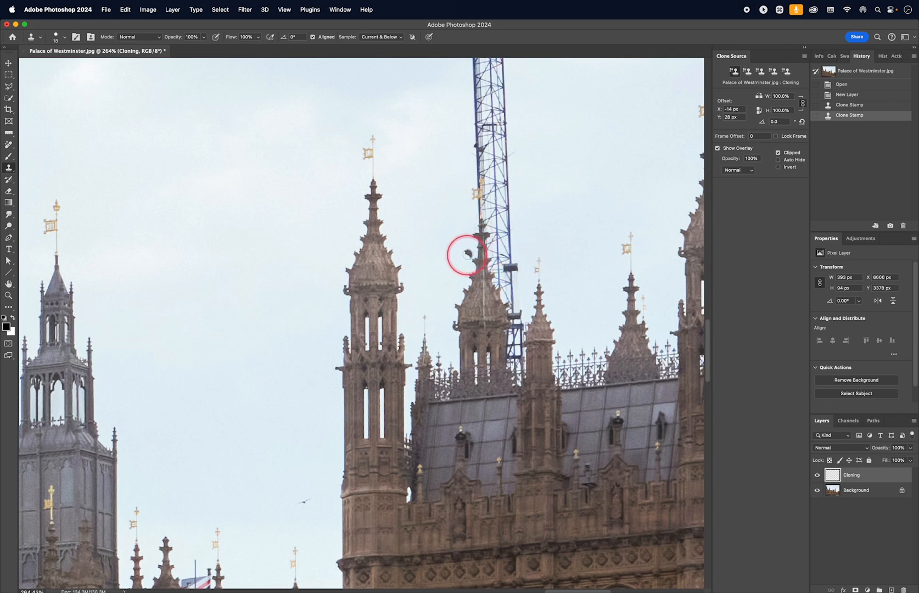
pyautogui.click(759, 96)
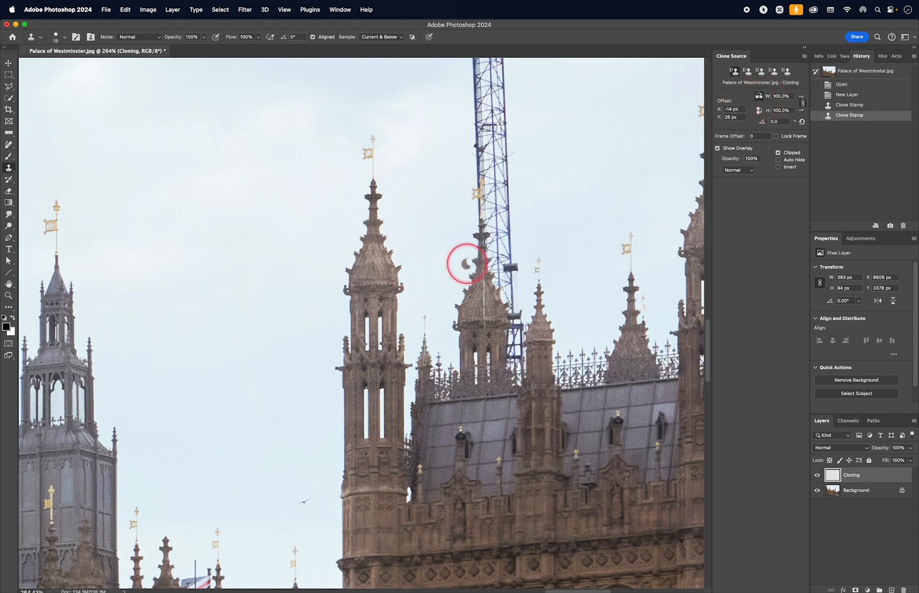
pyautogui.press('alt')
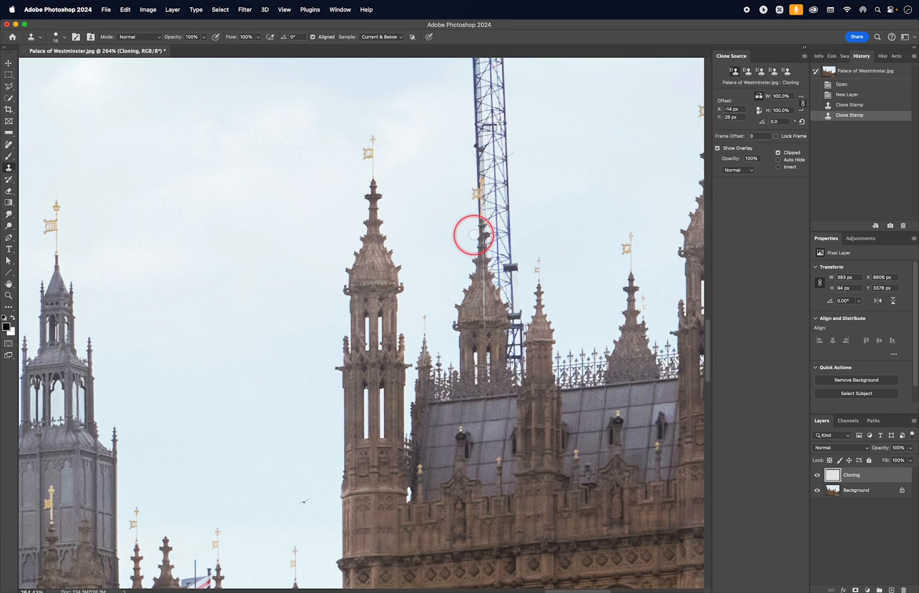
pyautogui.press(']')
pyautogui.press(']')
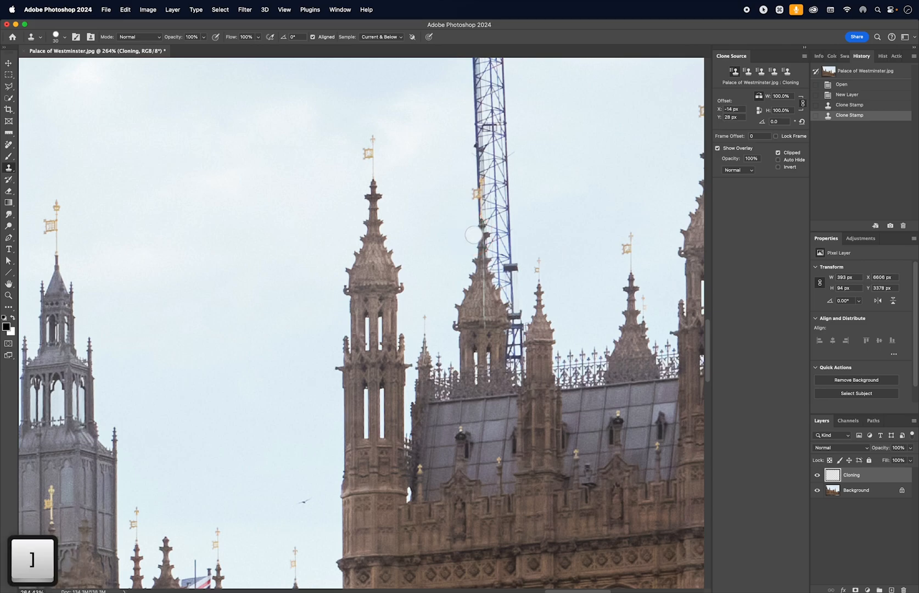
# Sample the left edge of the spire in front of the crane and clone it mirrored down its right side over the crane's lower part.
pyautogui.keyDown('alt'); pyautogui.click(474, 236); pyautogui.keyUp('alt')
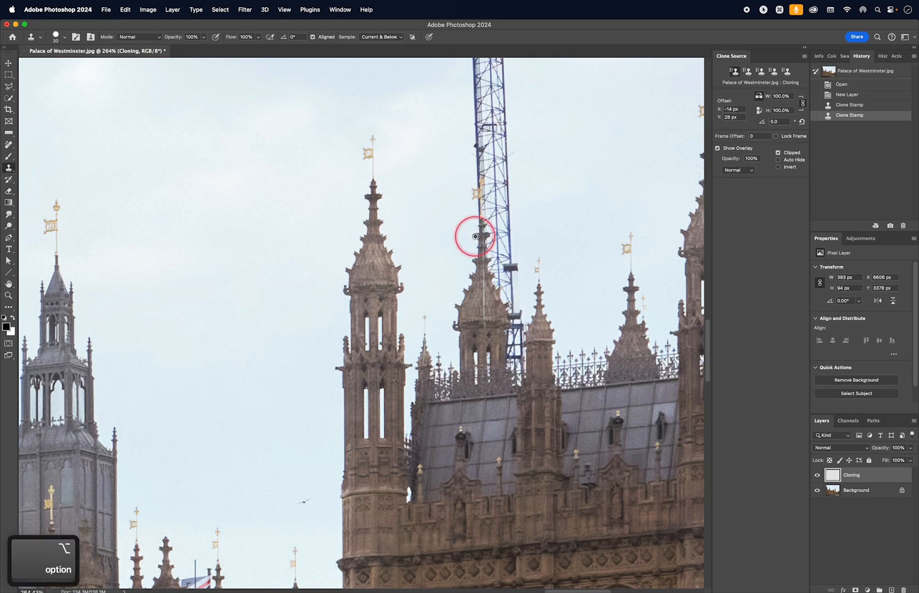
pyautogui.keyDown('alt'); pyautogui.click(478, 236); pyautogui.keyUp('alt')
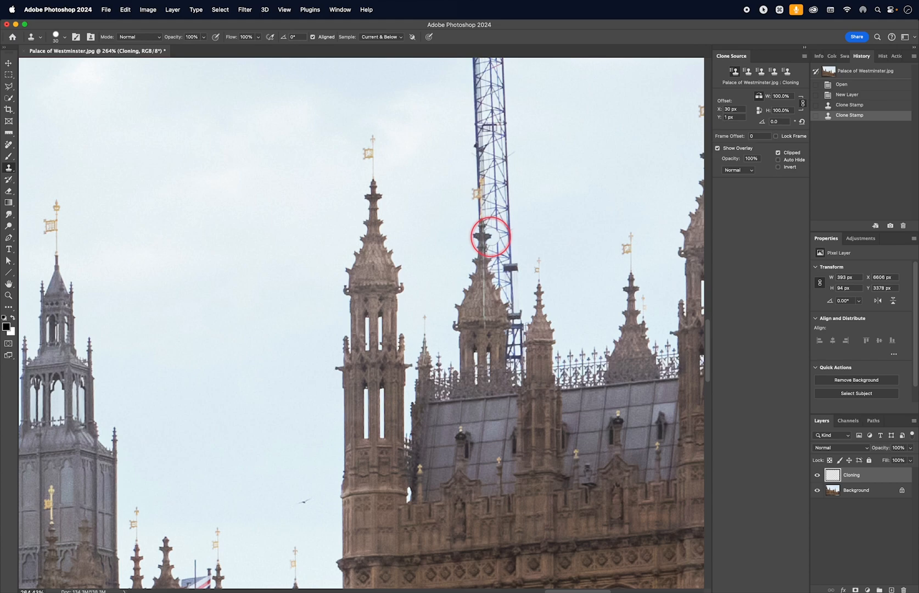
pyautogui.click(491, 237)
pyautogui.moveTo(491, 239)
pyautogui.mouseDown()
pyautogui.moveTo(489, 262)
pyautogui.moveTo(511, 310)
pyautogui.moveTo(504, 360)
pyautogui.moveTo(508, 330)
pyautogui.moveTo(514, 340)
pyautogui.mouseUp()
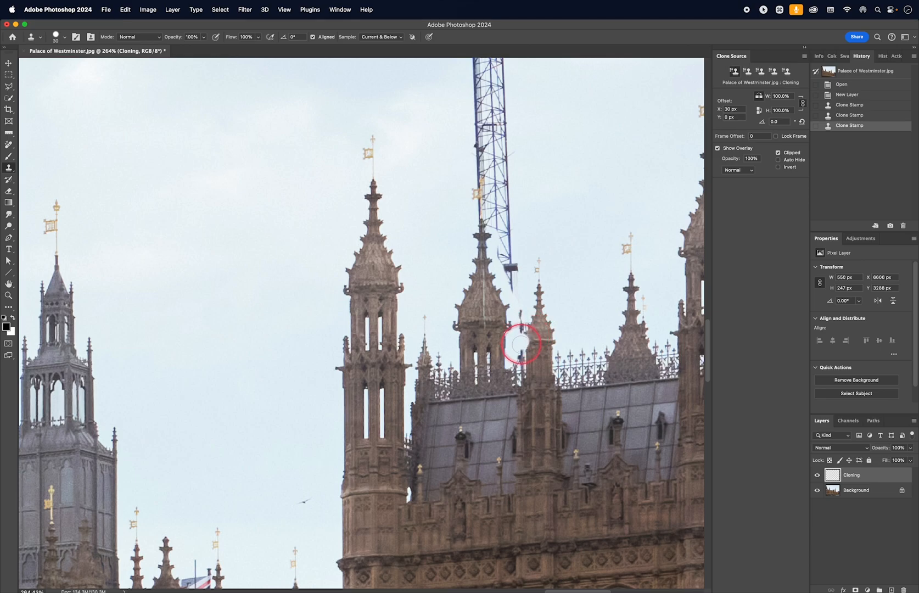
# Reduce the brush to 15, sample the small turret's right edge and clone it mirrored onto its left edge down to the roof railing.
pyautogui.press('alt')
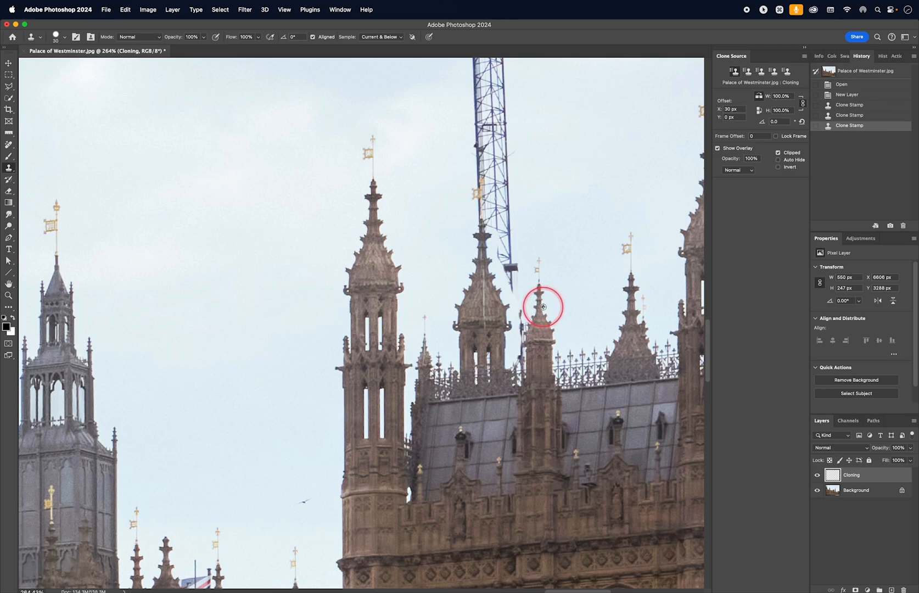
pyautogui.keyDown('alt'); pyautogui.click(542, 307); pyautogui.keyUp('alt')
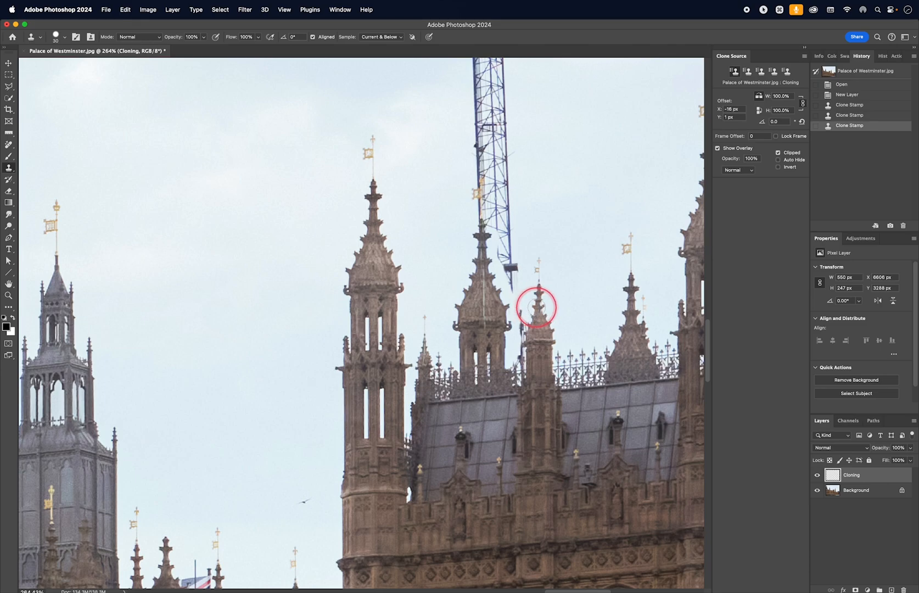
pyautogui.press('alt')
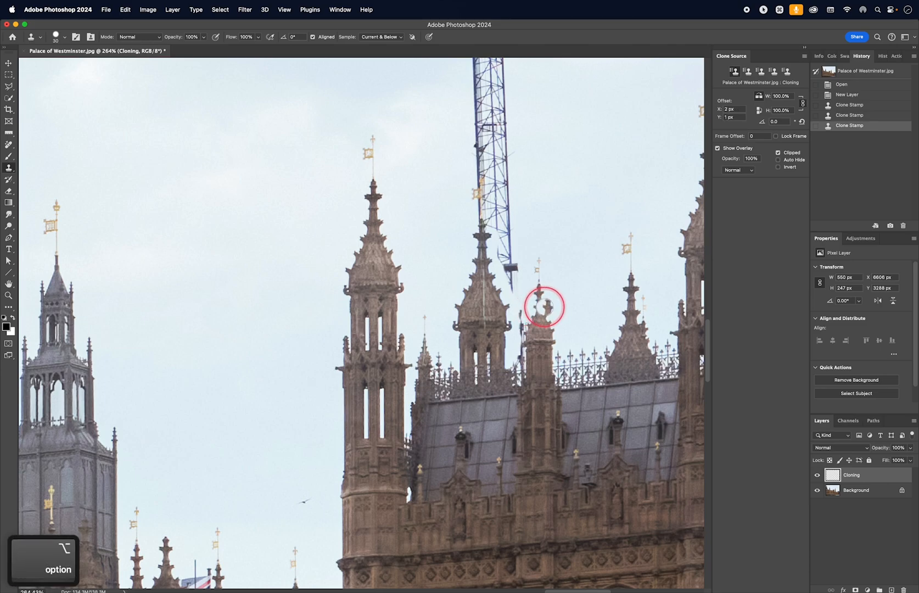
pyautogui.press('[')
pyautogui.press('[')
pyautogui.press('[')
pyautogui.press('alt')
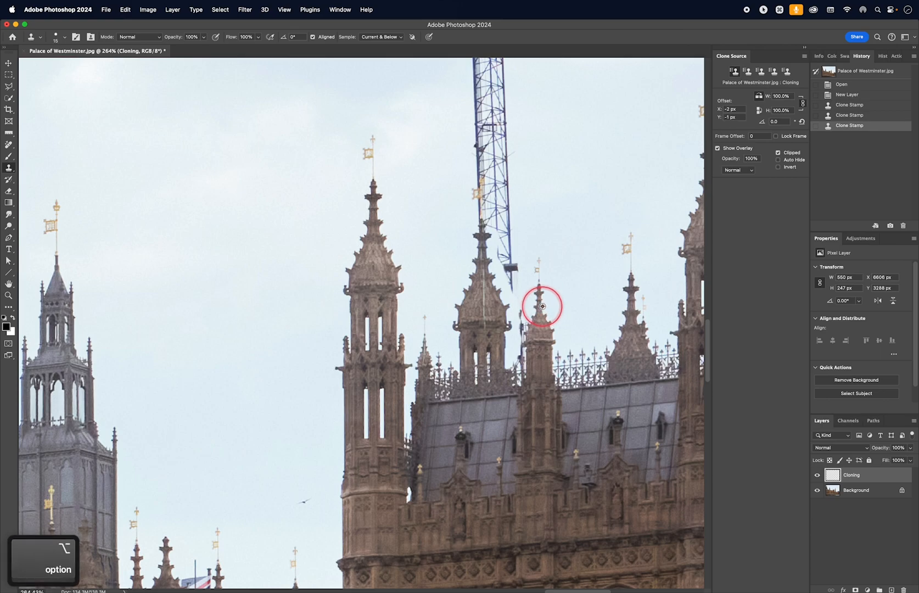
pyautogui.keyDown('alt'); pyautogui.click(543, 307); pyautogui.keyUp('alt')
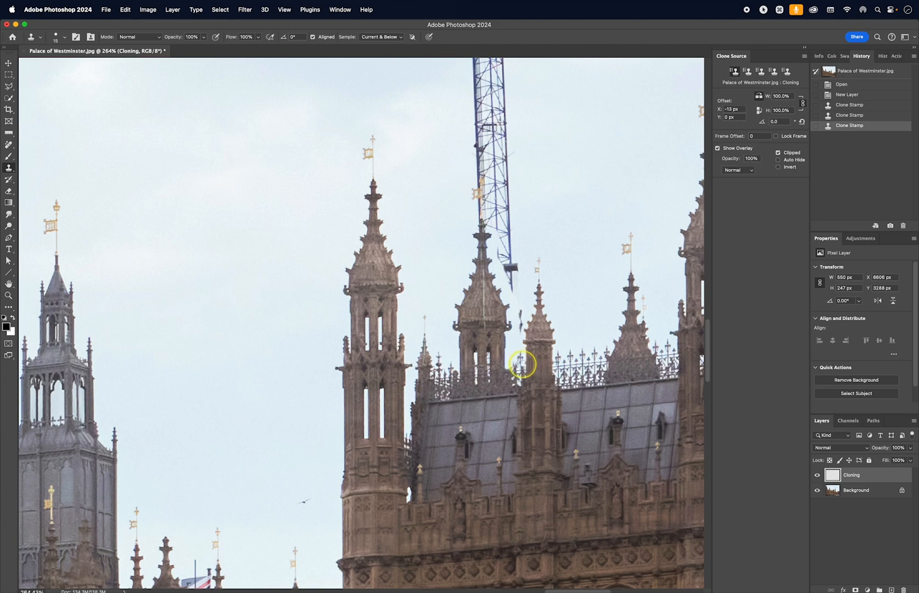
pyautogui.click(524, 360)
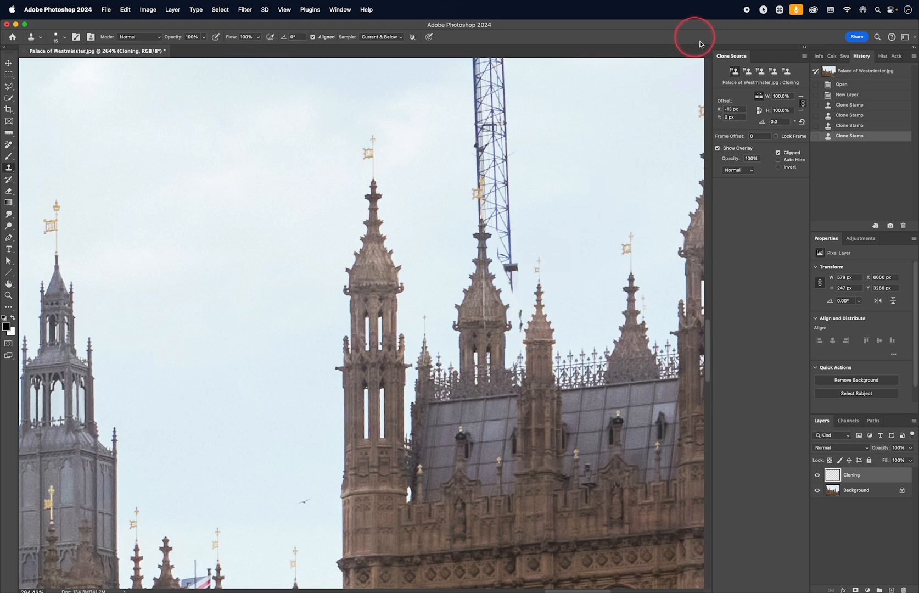
# Activate the second clone source and clone nearby sky over the crane's hook block and remnants between the spire and small turret.
pyautogui.click(748, 72)
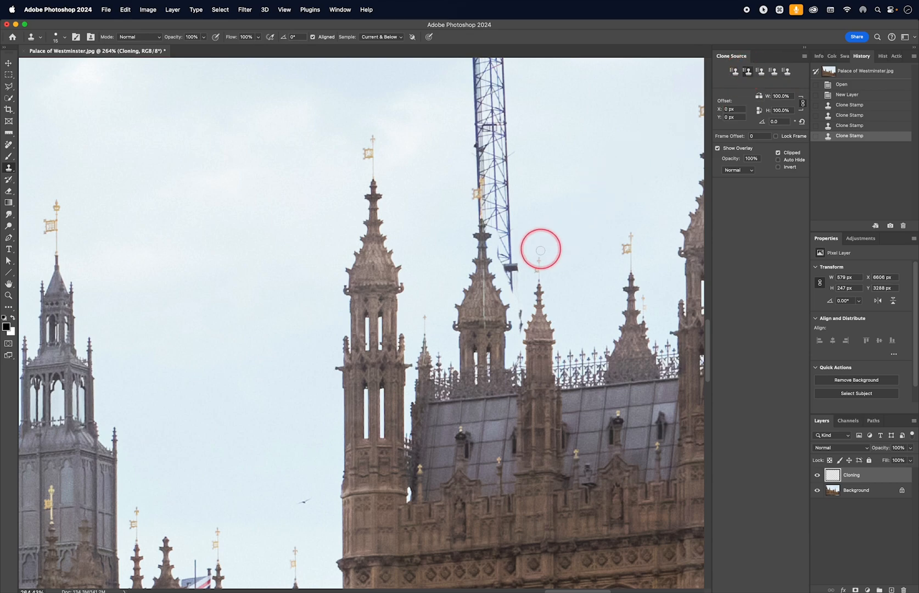
pyautogui.keyDown('alt'); pyautogui.click(527, 257); pyautogui.keyUp('alt')
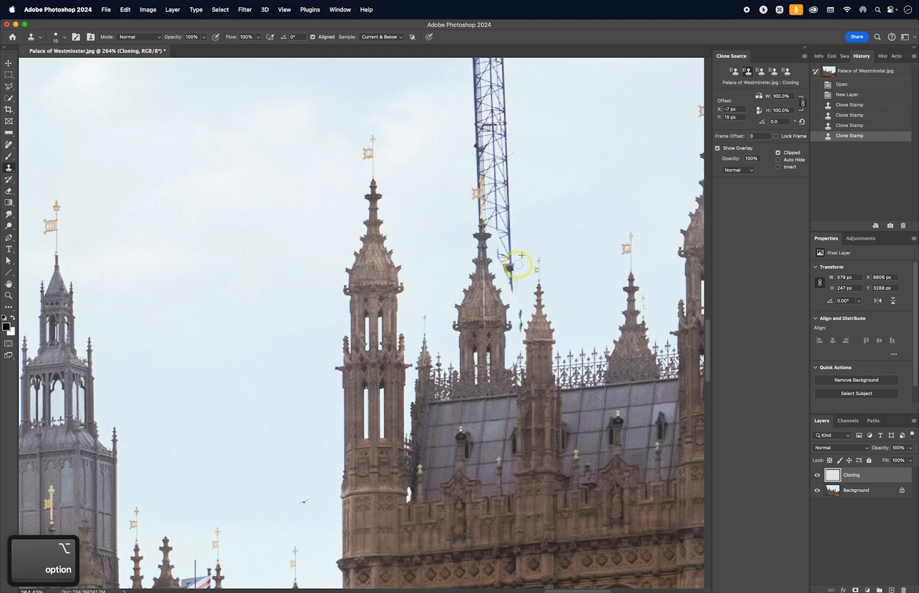
pyautogui.click(519, 265)
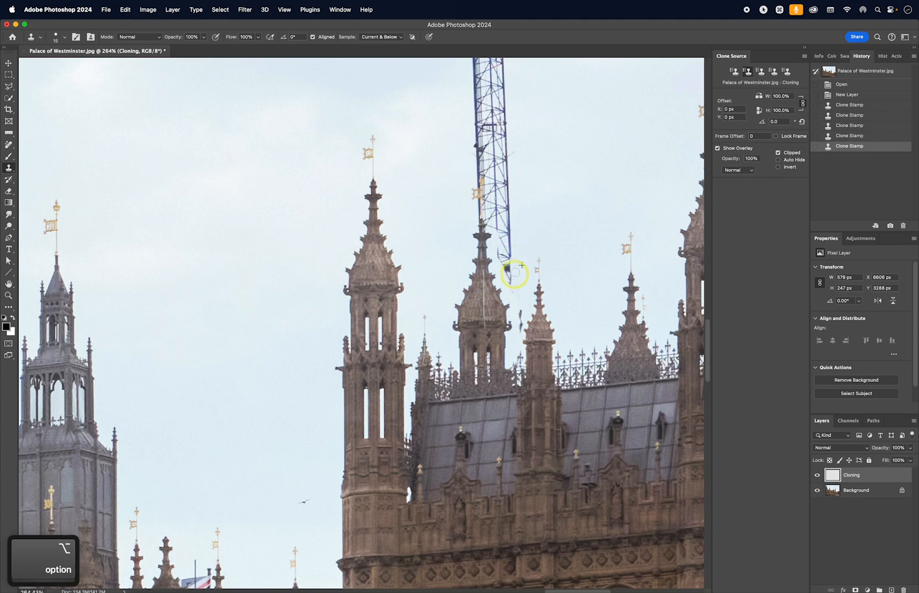
pyautogui.click(514, 273)
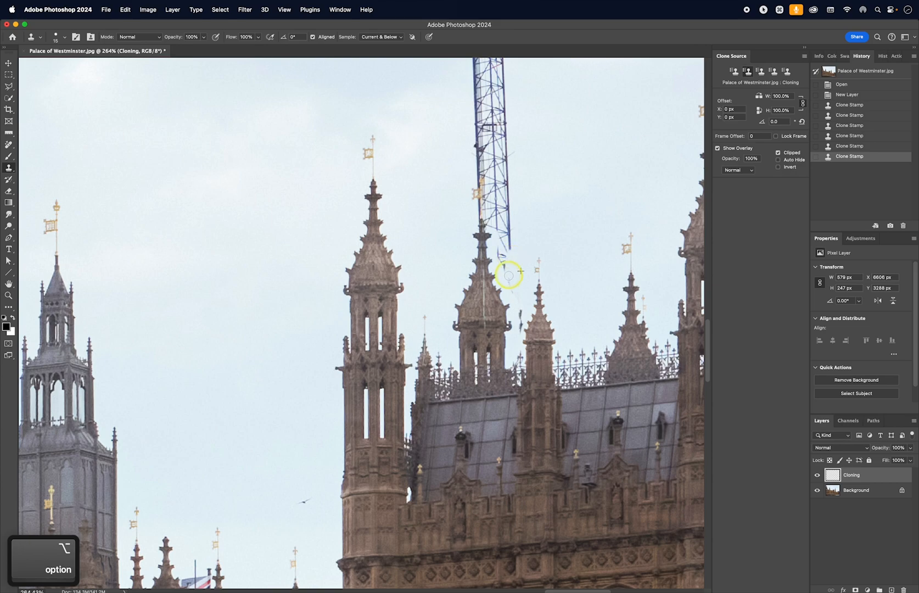
pyautogui.click(509, 269)
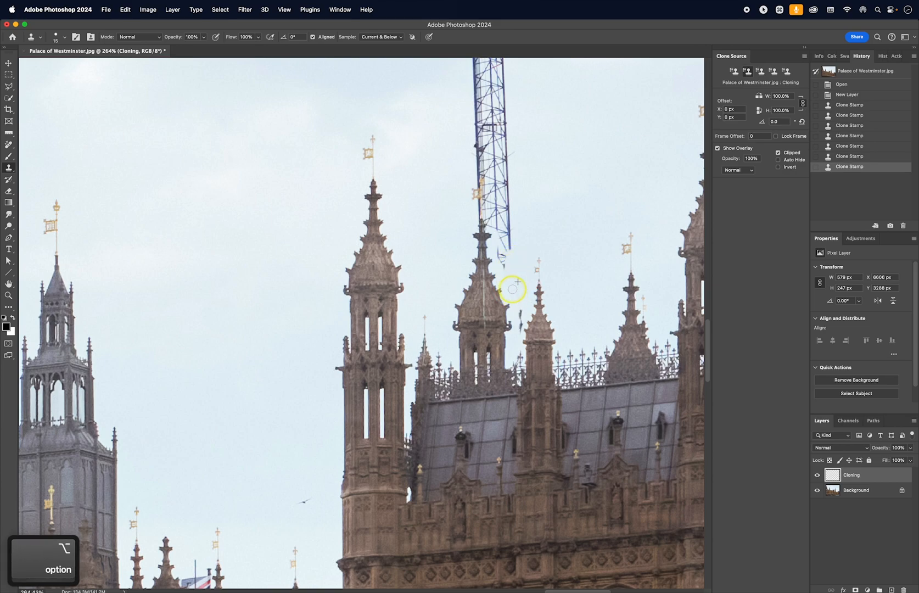
pyautogui.click(512, 289)
pyautogui.click(507, 261)
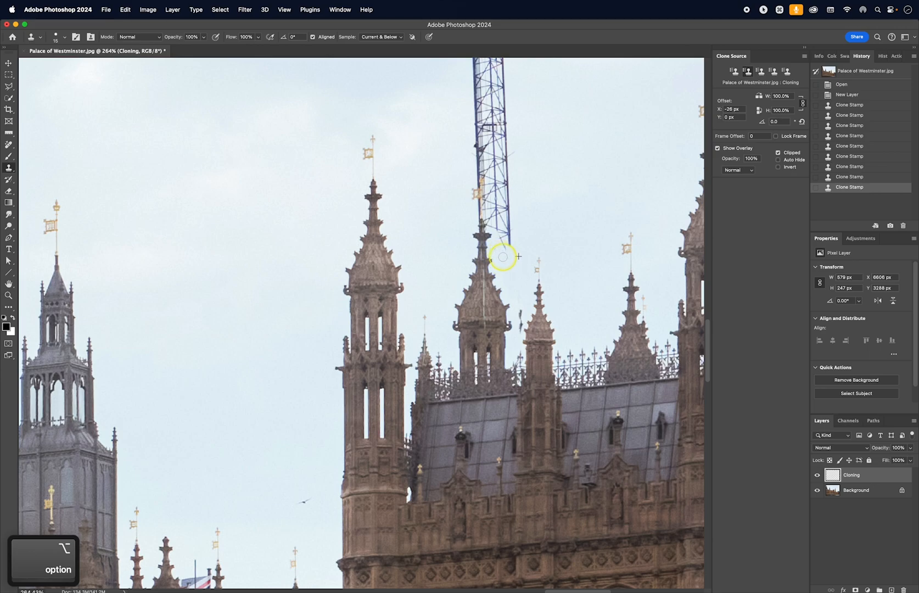
pyautogui.click(503, 257)
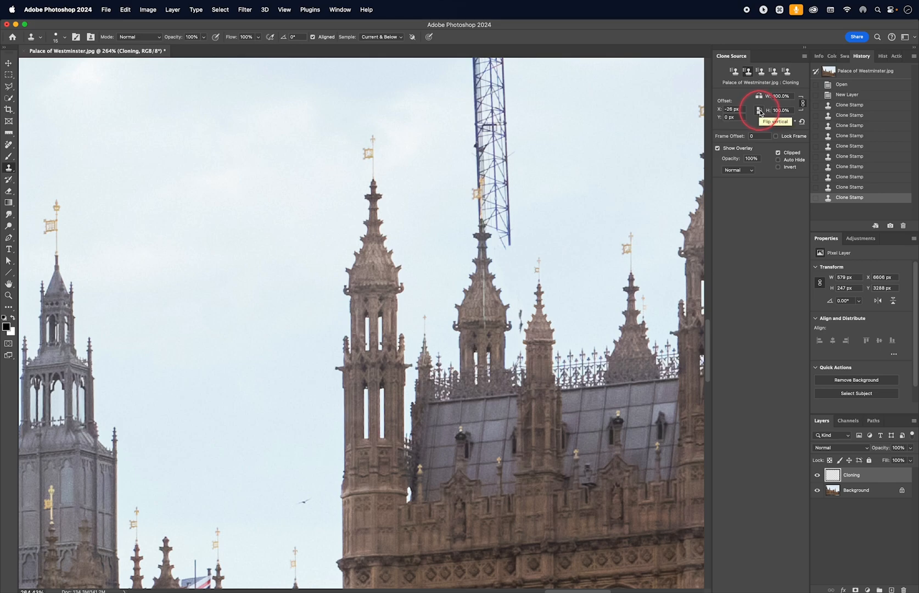
# Flip the second clone source vertically and clone sky over the crane remnants between the spire and small turret down to the roof railing.
pyautogui.press('alt')
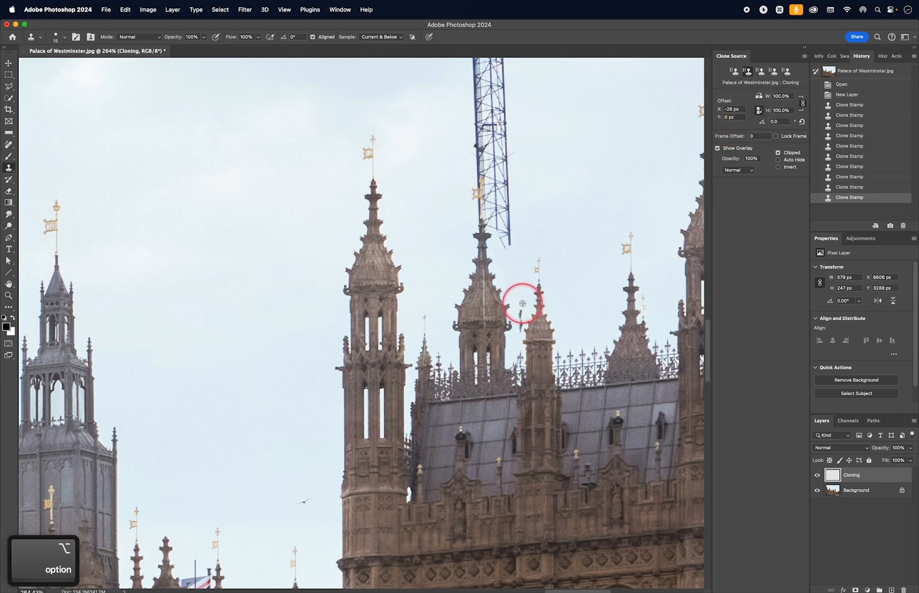
pyautogui.keyDown('alt'); pyautogui.click(520, 302); pyautogui.keyUp('alt')
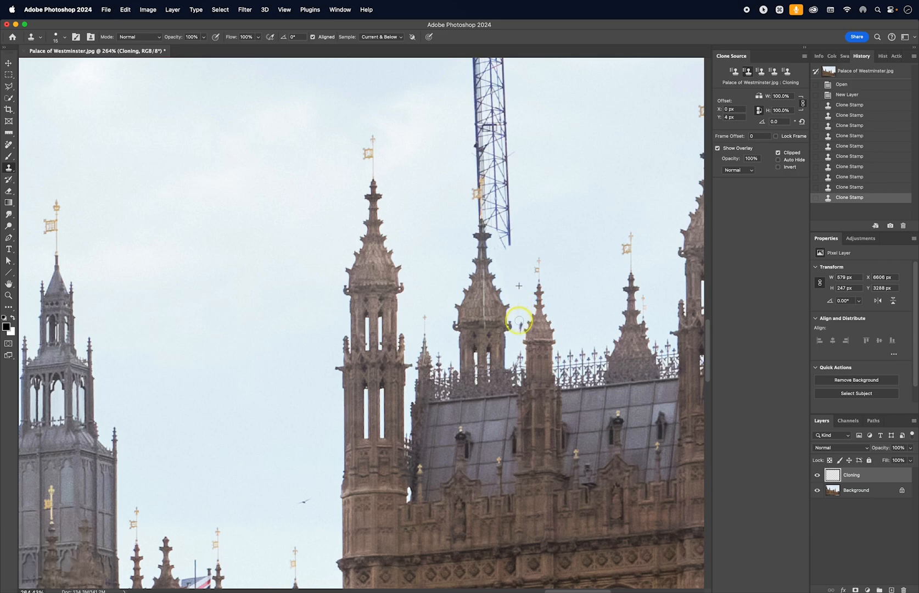
pyautogui.moveTo(521, 331)
pyautogui.mouseDown()
pyautogui.moveTo(519, 303)
pyautogui.moveTo(519, 345)
pyautogui.moveTo(514, 300)
pyautogui.moveTo(523, 317)
pyautogui.moveTo(518, 360)
pyautogui.mouseUp()
pyautogui.keyDown('alt'); pyautogui.click(513, 359); pyautogui.keyUp('alt')
pyautogui.moveTo(585, 370); pyautogui.dragTo(583, 358)
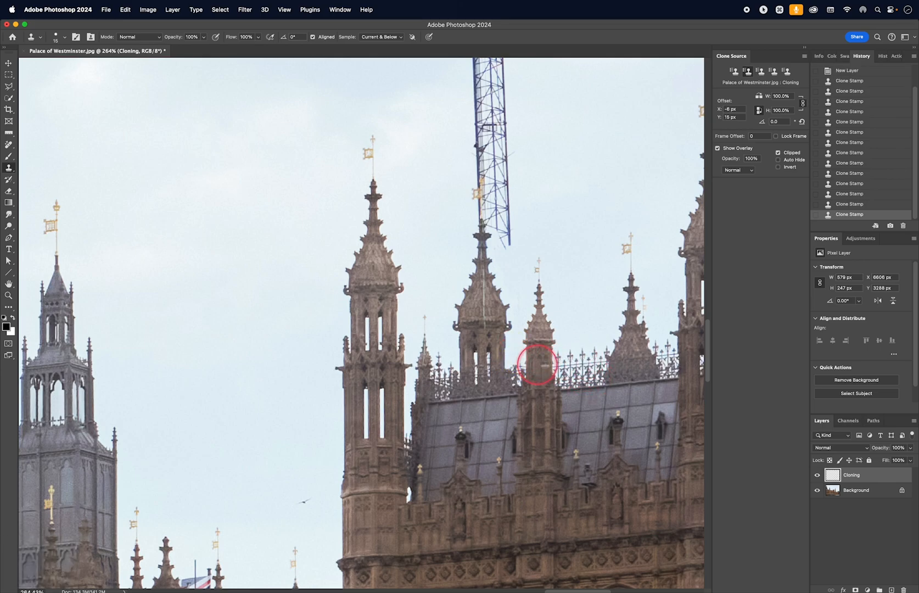
pyautogui.keyDown('alt'); pyautogui.click(515, 353); pyautogui.keyUp('alt')
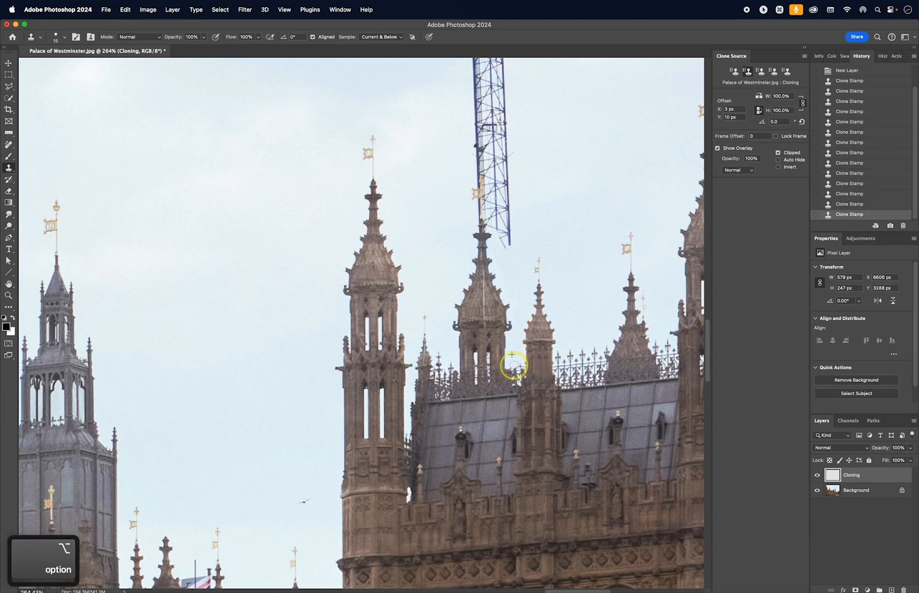
pyautogui.click(517, 354)
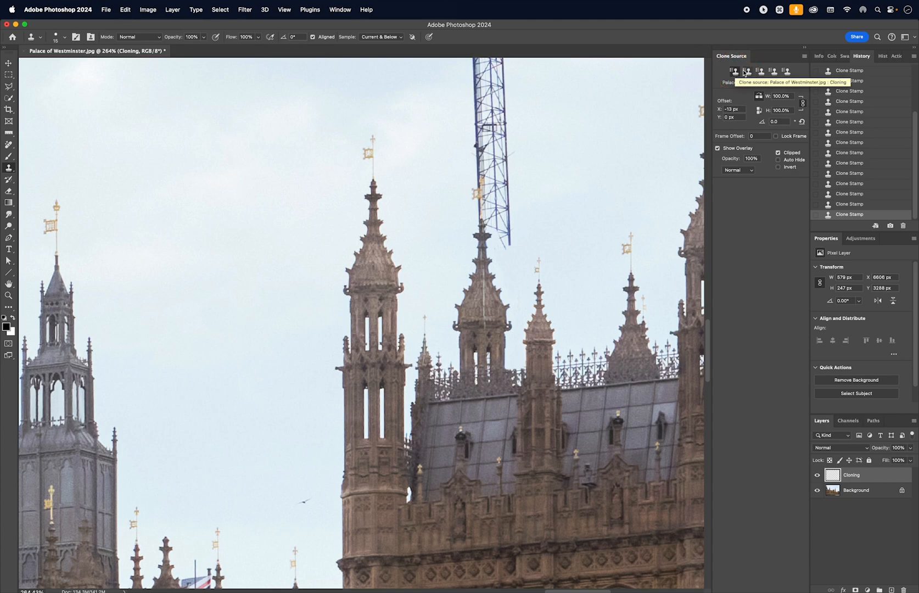
# Switch between the first and second clone sources, leaving the first one active.
pyautogui.click(734, 73)
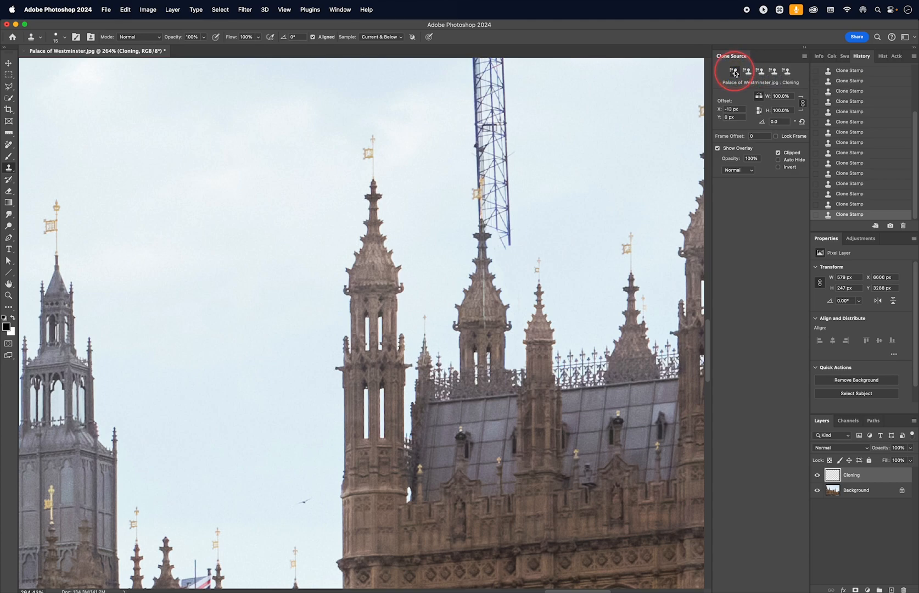
pyautogui.click(750, 72)
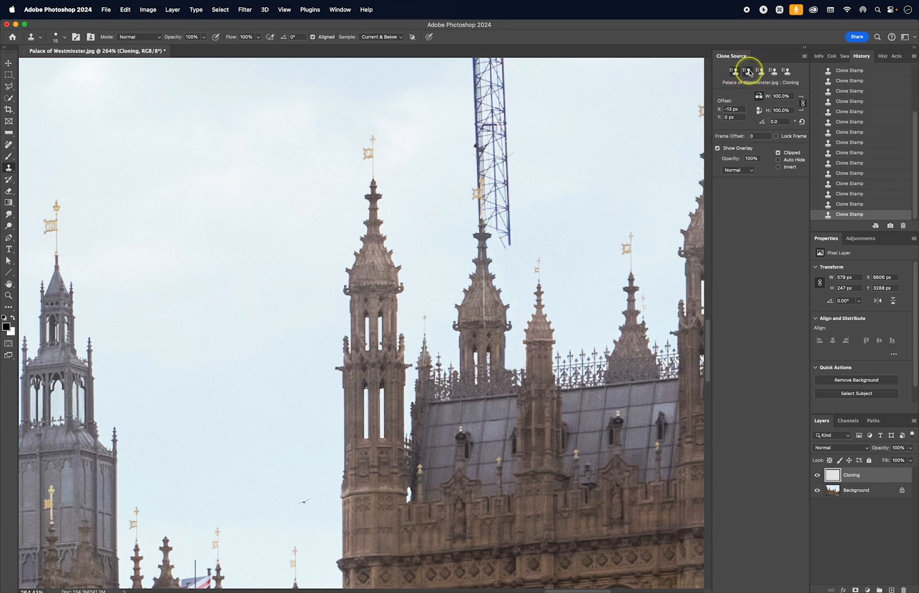
pyautogui.click(736, 72)
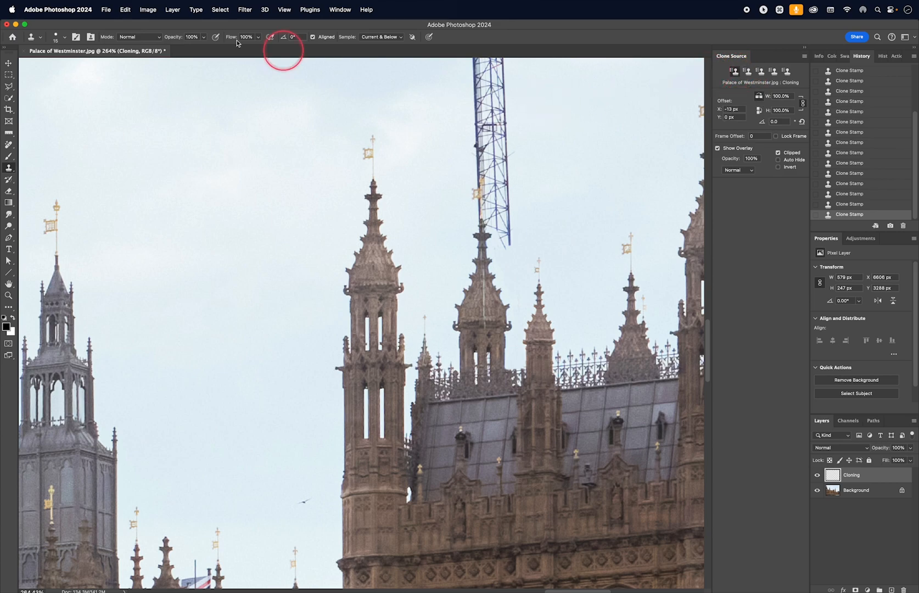
# Open the keyboard shortcut settings for panel menus and assign Shift+⌘+1 to Source 1 under Clone Source.
pyautogui.click(125, 10)
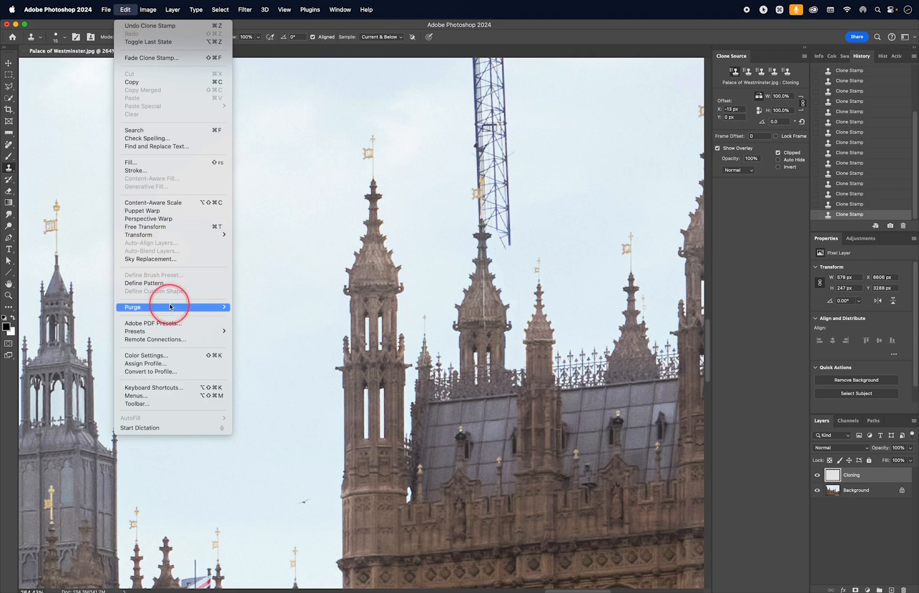
pyautogui.click(152, 387)
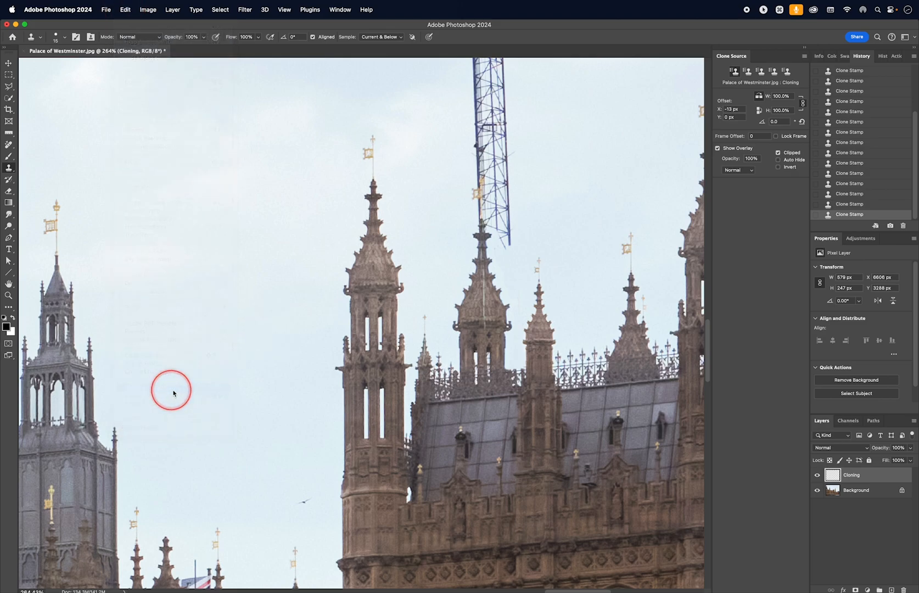
pyautogui.click(277, 161)
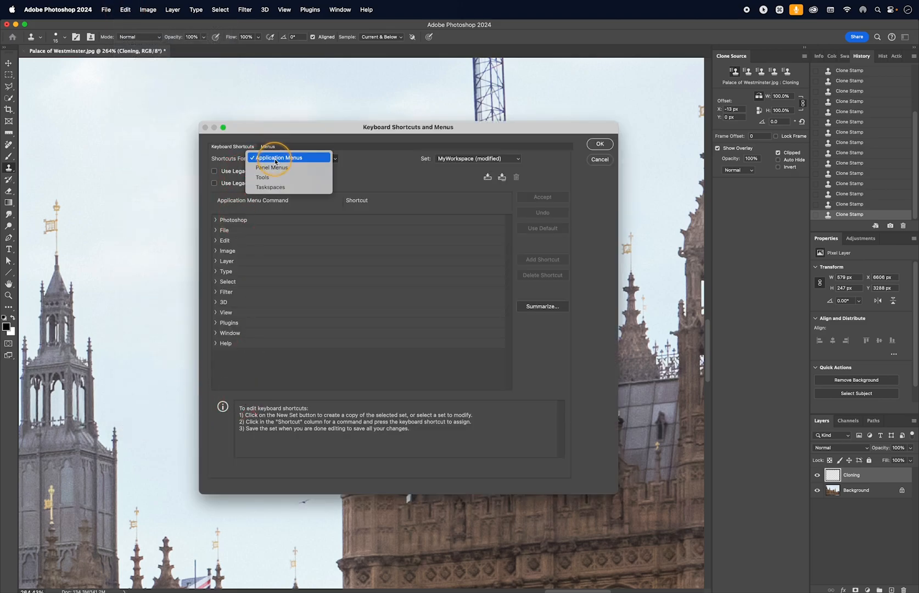
pyautogui.click(301, 166)
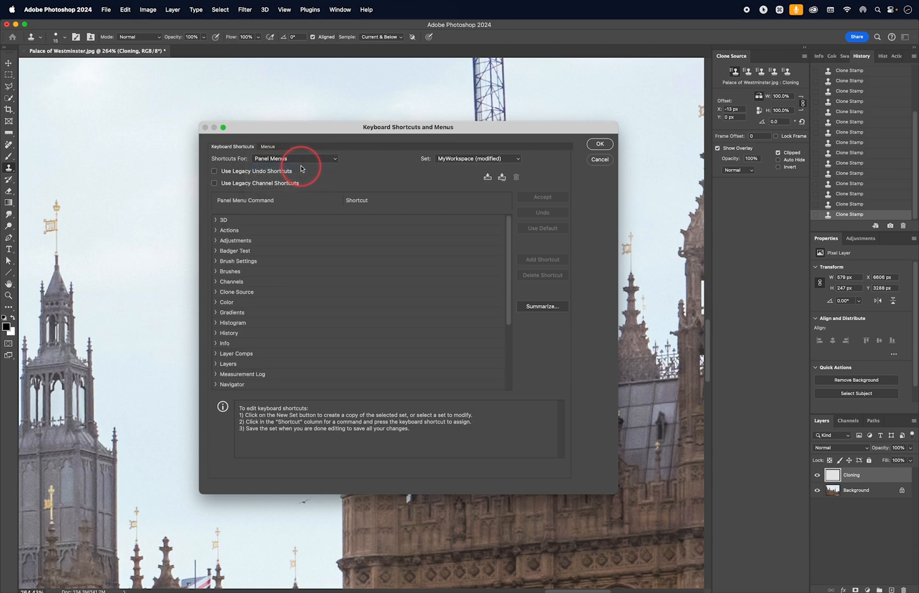
pyautogui.click(215, 291)
pyautogui.click(244, 303)
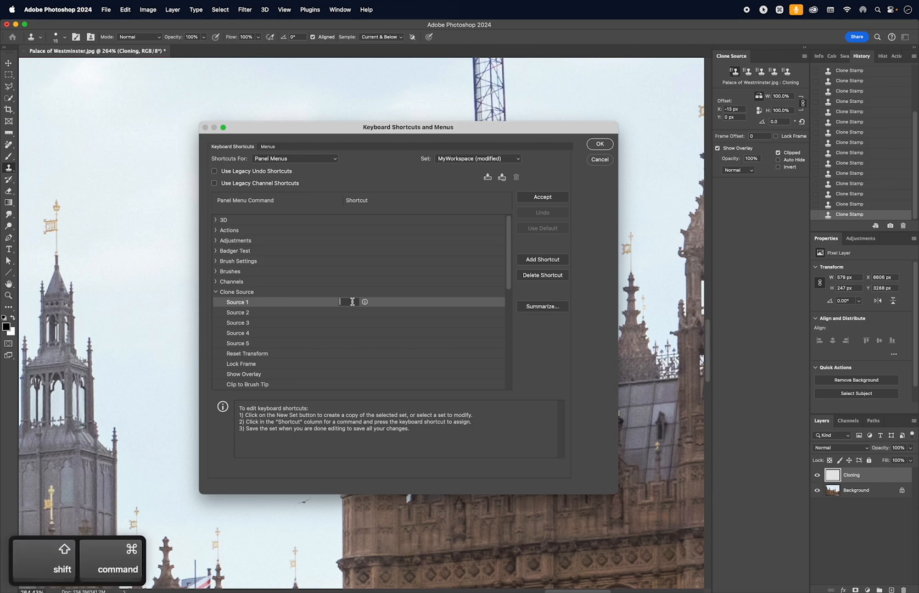
pyautogui.press('shift+super+1')
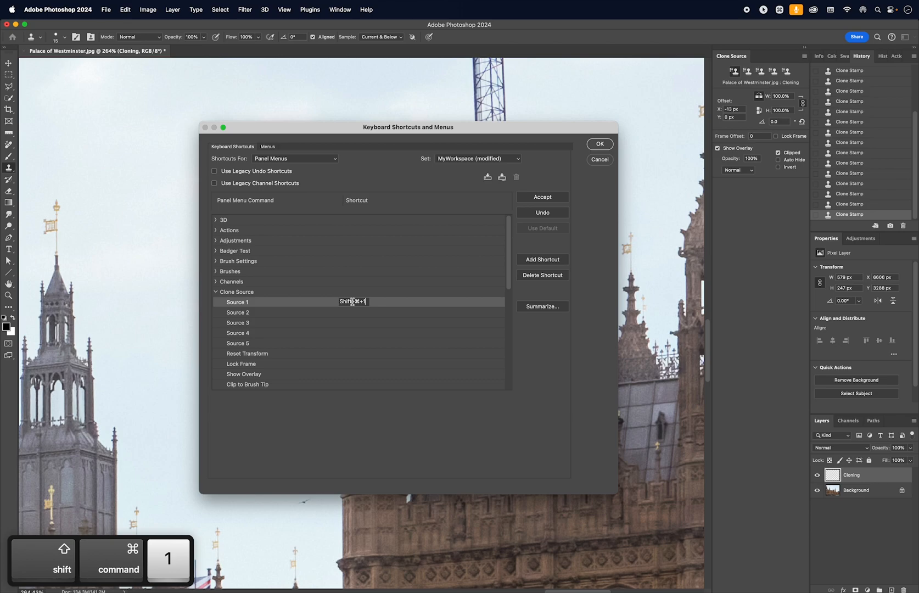
# Assign Opt+⌘+1 to Source 2 under Clone Source and save the shortcut changes.
pyautogui.click(353, 312)
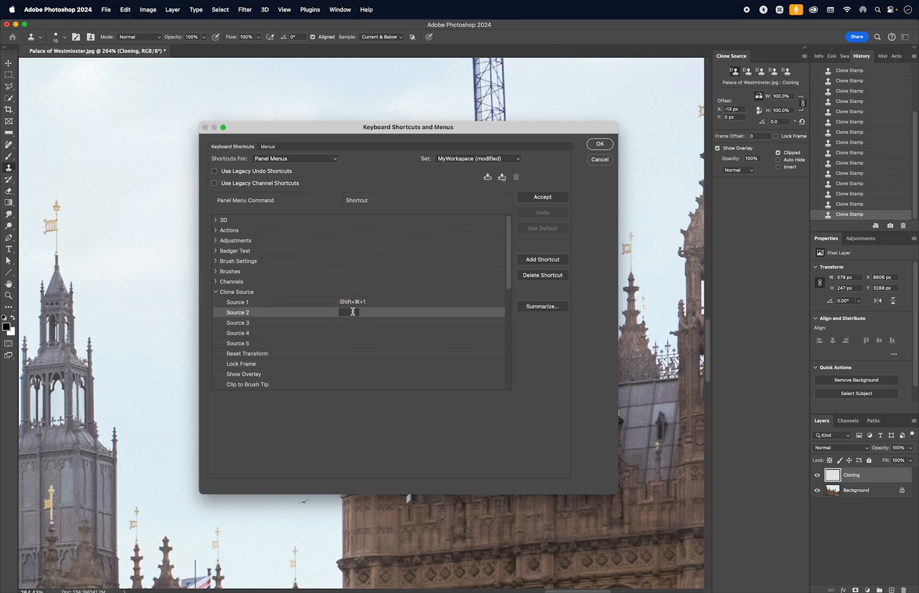
pyautogui.press('alt+super')
pyautogui.press('alt+super+1')
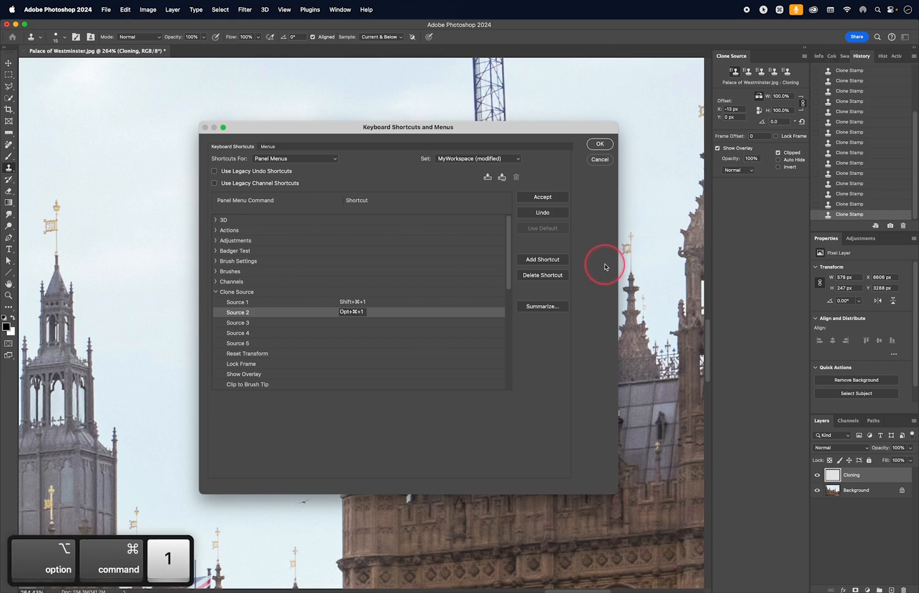
pyautogui.click(599, 146)
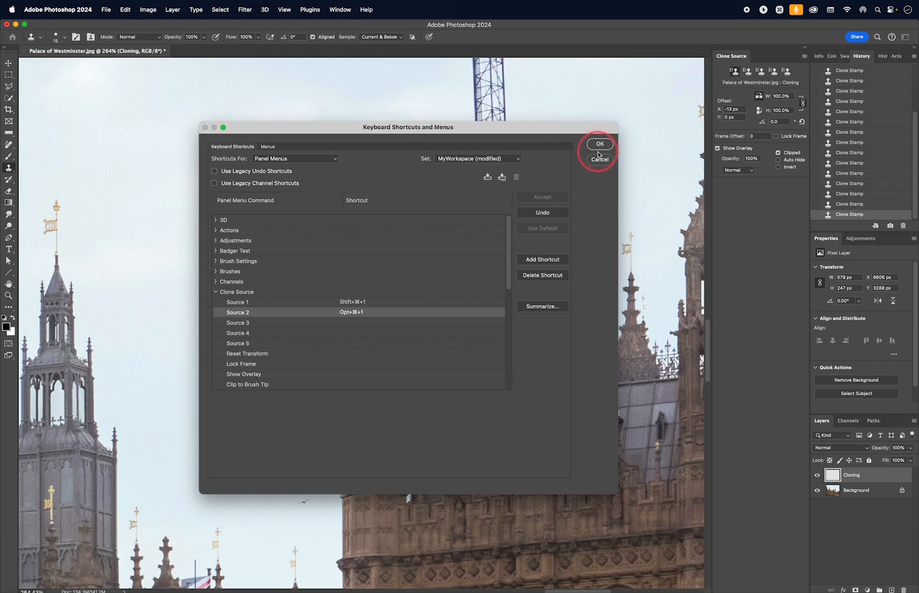
pyautogui.click(600, 142)
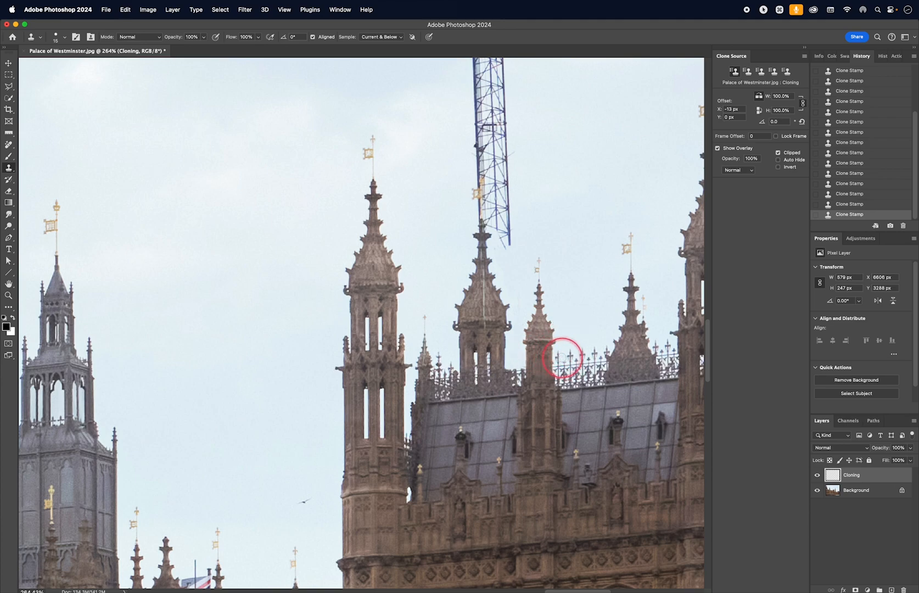
# Enlarge the Clone Stamp brush to 70 and sample the roof railing just right of the small turret.
pyautogui.press(']')
pyautogui.press(']')
pyautogui.press(']')
pyautogui.press(']')
pyautogui.press(']')
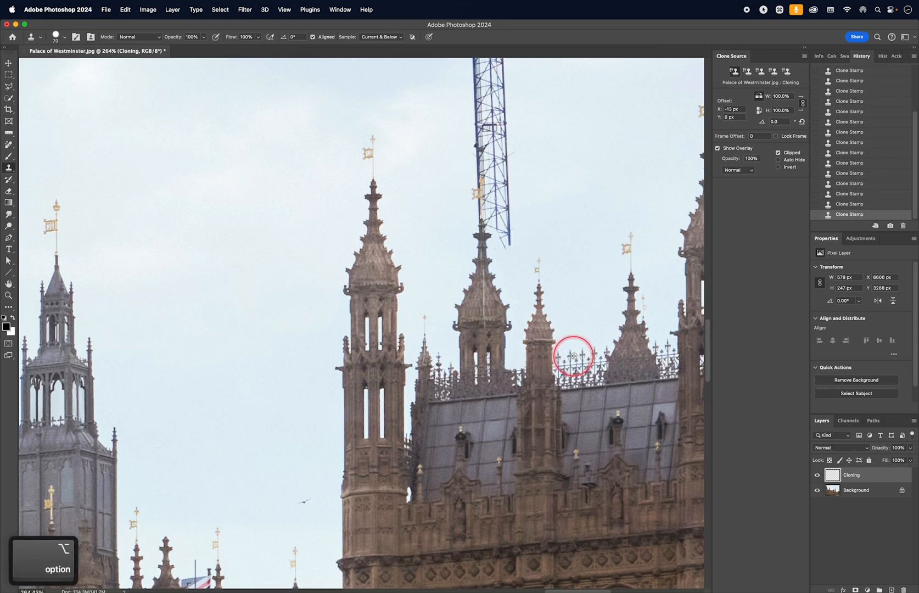
pyautogui.keyDown('alt'); pyautogui.click(579, 360); pyautogui.keyUp('alt')
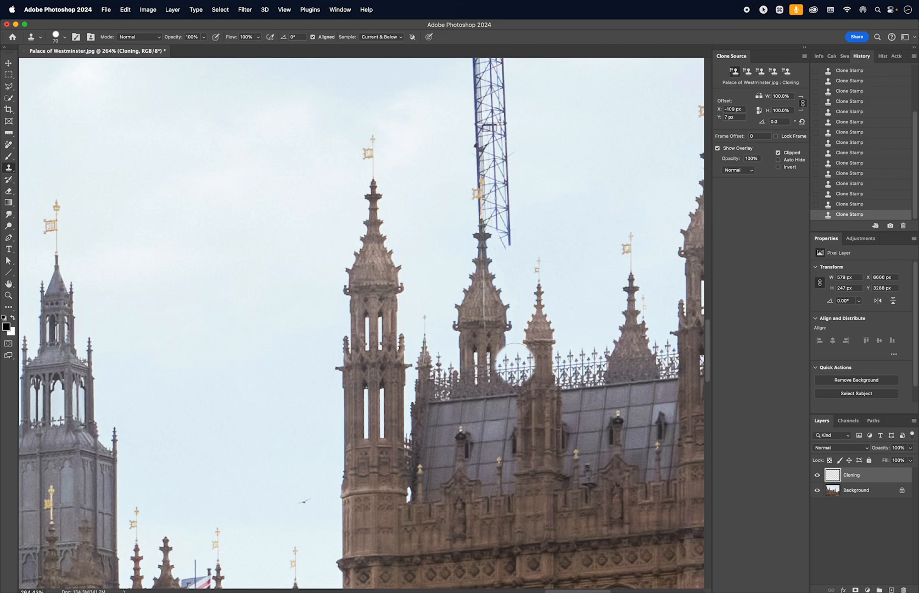
# Scale the first clone source down to 70% and back up to 76.5% over the railing gap.
pyautogui.hotkey('shift', 'alt', '[')
pyautogui.hotkey('shift', 'alt', '[')
pyautogui.hotkey('shift', 'alt', '[')
pyautogui.hotkey('shift', 'alt', '[')
pyautogui.hotkey('shift', 'alt', '[')
pyautogui.hotkey('shift', 'alt', '[')
pyautogui.hotkey('shift', 'alt', '[')
pyautogui.hotkey('shift', 'alt', '[')
pyautogui.hotkey('shift', 'alt', '[')
pyautogui.hotkey('shift', 'alt', '[')
pyautogui.hotkey('shift', 'alt', '[')
pyautogui.hotkey('shift', 'alt', '[')
pyautogui.hotkey('shift', 'alt', '[')
pyautogui.hotkey('shift', 'alt', '[')
pyautogui.hotkey('shift', 'alt', '[')
pyautogui.hotkey('shift', 'alt', '[')
pyautogui.hotkey('shift', 'alt', '[')
pyautogui.hotkey('shift', 'alt', '[')
pyautogui.hotkey('shift', 'alt', '[')
pyautogui.hotkey('shift', 'alt', '[')
pyautogui.hotkey('shift', 'alt', '[')
pyautogui.hotkey('shift', 'alt', '[')
pyautogui.hotkey('shift', 'alt', '[')
pyautogui.hotkey('shift', 'alt', '[')
pyautogui.hotkey('shift', 'alt', '[')
pyautogui.hotkey('shift', 'alt', '[')
pyautogui.hotkey('shift', 'alt', '[')
pyautogui.hotkey('shift', 'alt', '[')
pyautogui.hotkey('shift', 'alt', '[')
pyautogui.hotkey('shift', 'alt', '[')
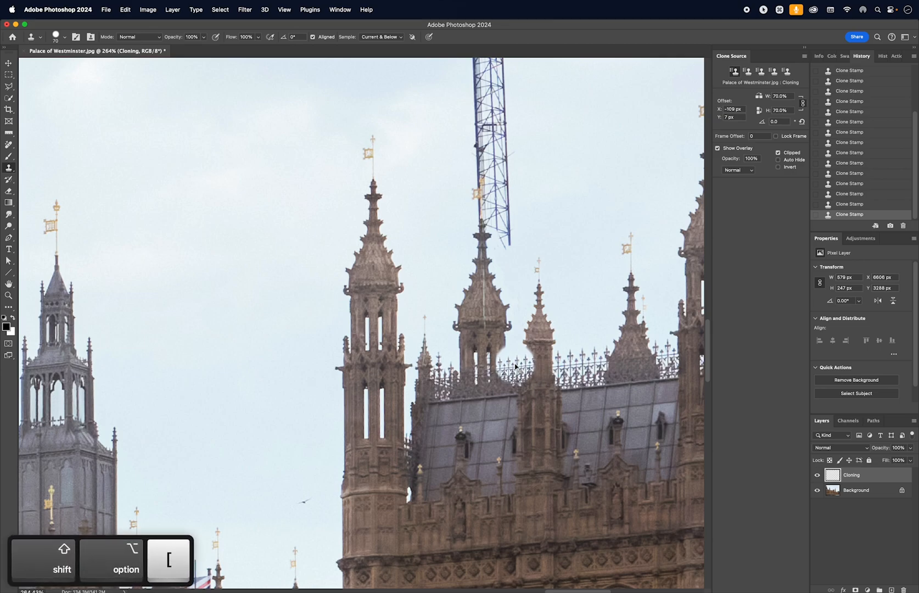
pyautogui.hotkey('shift', 'alt', ']')
pyautogui.hotkey('shift', 'alt', ']')
pyautogui.hotkey('shift', 'alt', ']')
pyautogui.hotkey('shift', 'alt', ']')
pyautogui.hotkey('shift', 'alt', ']')
pyautogui.hotkey('shift', 'alt', ']')
pyautogui.hotkey('shift', 'alt', ']')
pyautogui.hotkey('shift', 'alt', ']')
pyautogui.hotkey('shift', 'alt', ']')
pyautogui.hotkey('shift', 'alt', '[')
pyautogui.hotkey('shift', 'alt', '[')
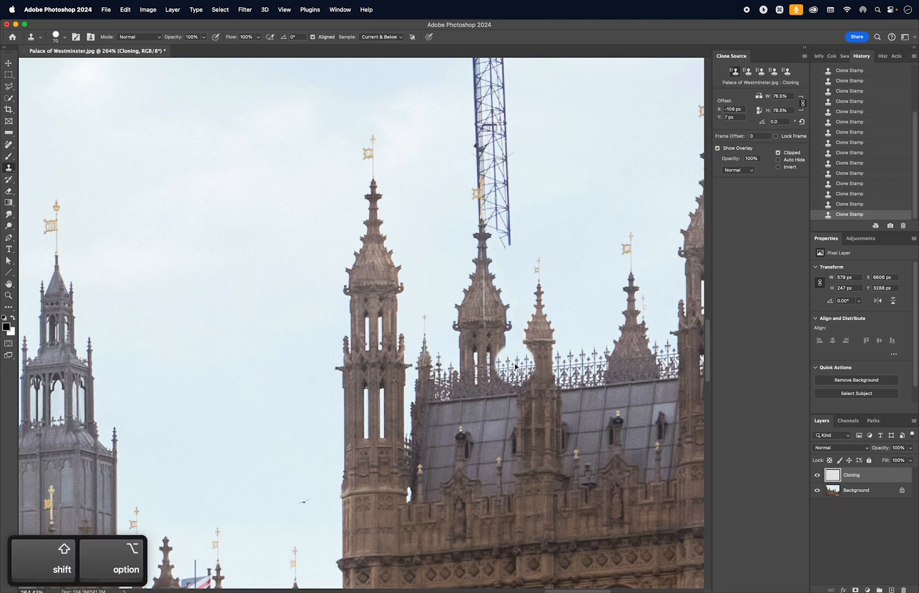
# Rotate the first clone source counterclockwise and back clockwise to 8.8° over the railing gap.
pyautogui.hotkey('shift', 'alt', ',')
pyautogui.hotkey('shift', 'alt', ',')
pyautogui.hotkey('shift', 'alt', ',')
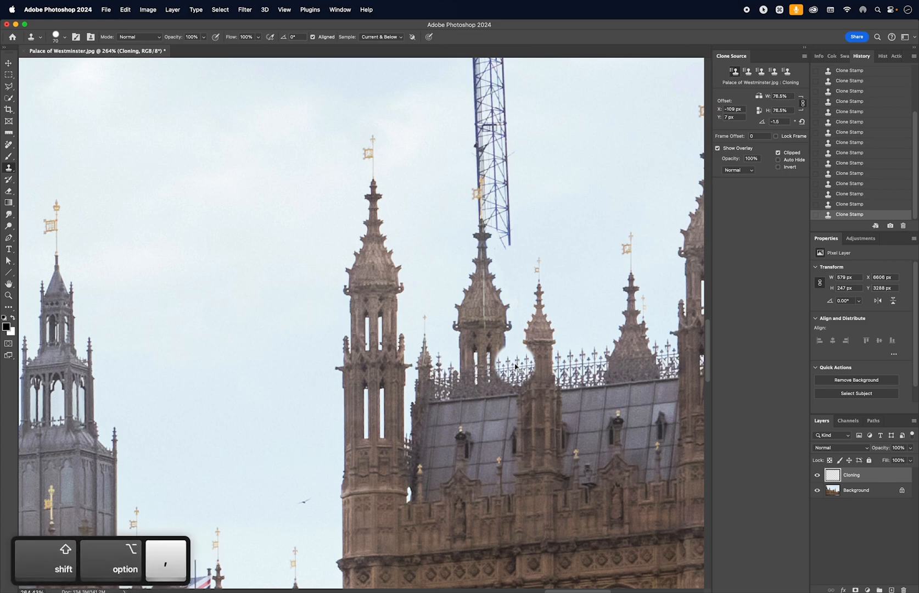
pyautogui.hotkey('shift', 'alt', ',')
pyautogui.hotkey('shift', 'alt', ',')
pyautogui.hotkey('shift', 'alt', ',')
pyautogui.hotkey('shift', 'alt', ',')
pyautogui.hotkey('shift', 'alt', ',')
pyautogui.hotkey('shift', 'alt', ',')
pyautogui.hotkey('shift', 'alt', ',')
pyautogui.hotkey('shift', 'alt', ',')
pyautogui.hotkey('shift', 'alt', ',')
pyautogui.hotkey('shift', 'alt', ',')
pyautogui.hotkey('shift', 'alt', '.')
pyautogui.hotkey('shift', 'alt', '.')
pyautogui.hotkey('shift', 'alt', '.')
pyautogui.hotkey('shift', 'alt', '.')
pyautogui.hotkey('shift', 'alt', '.')
pyautogui.hotkey('shift', 'alt', '.')
pyautogui.hotkey('shift', 'alt', '.')
pyautogui.hotkey('shift', 'alt', '.')
pyautogui.hotkey('shift', 'alt', '.')
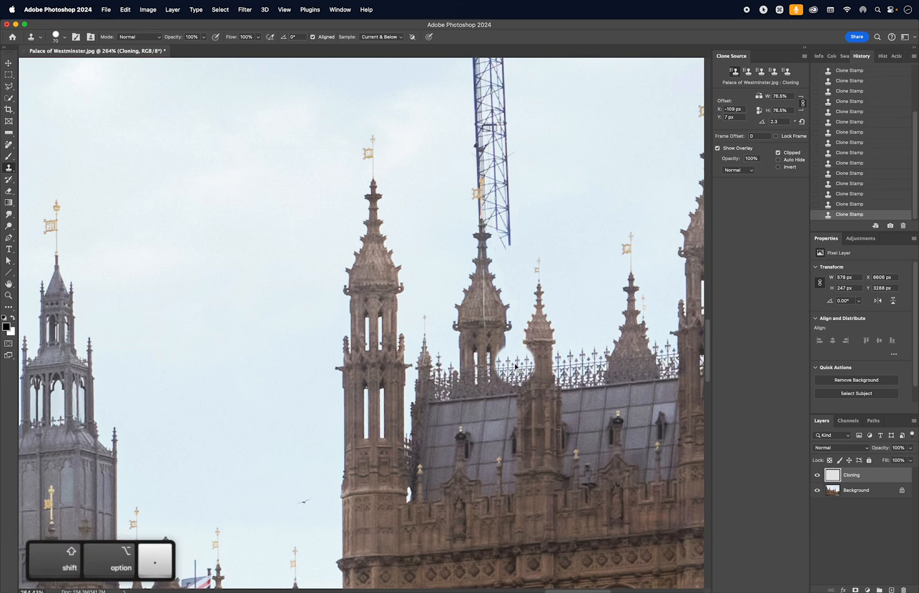
pyautogui.hotkey('shift', 'alt', '.')
pyautogui.hotkey('shift', 'alt', '.')
pyautogui.hotkey('shift', 'alt', '.')
pyautogui.hotkey('shift', 'alt', '.')
pyautogui.hotkey('shift', 'alt', '.')
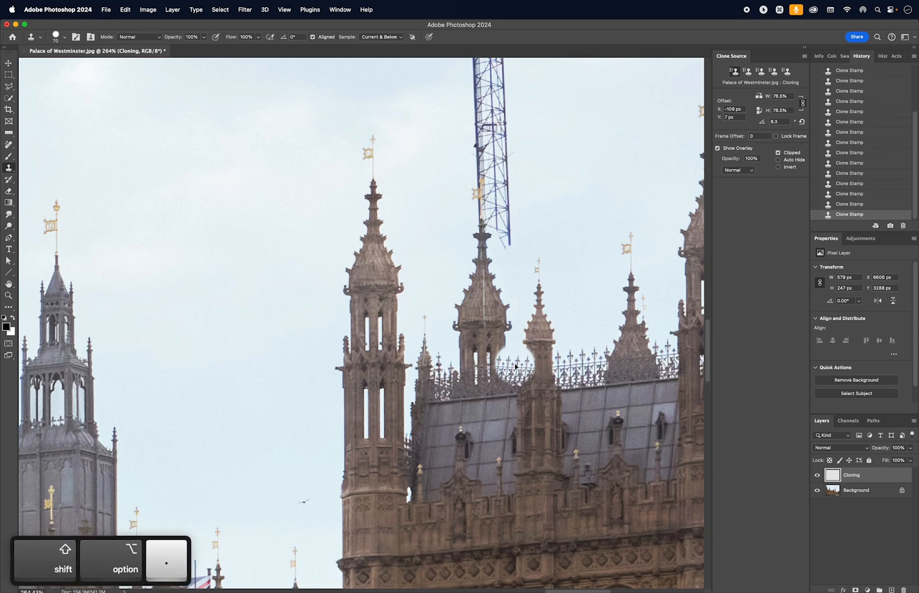
pyautogui.keyDown('alt'); pyautogui.click(527, 379); pyautogui.keyUp('alt')
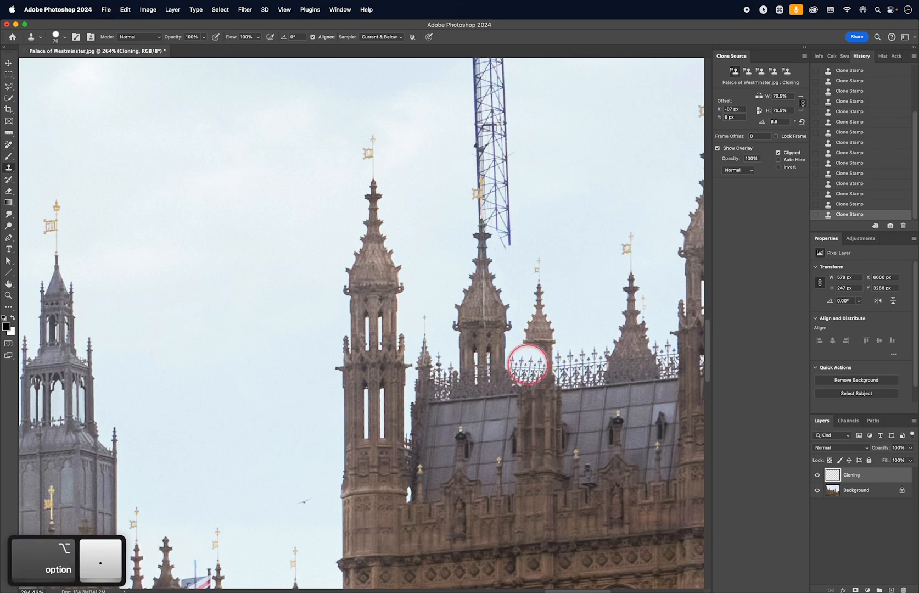
# Reset the first clone source's transform to 100% scale and 0° rotation.
pyautogui.click(803, 122)
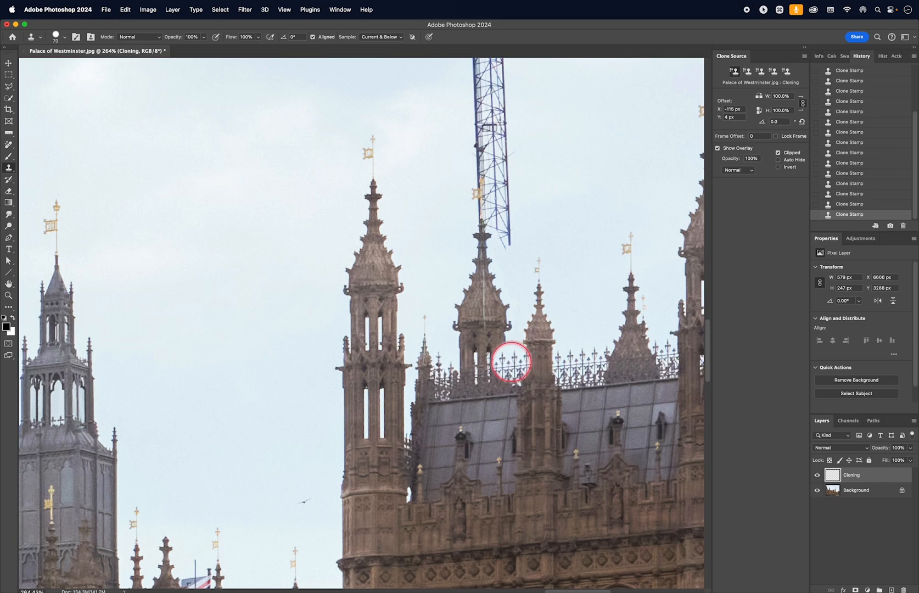
pyautogui.hotkey('shift', 'alt')
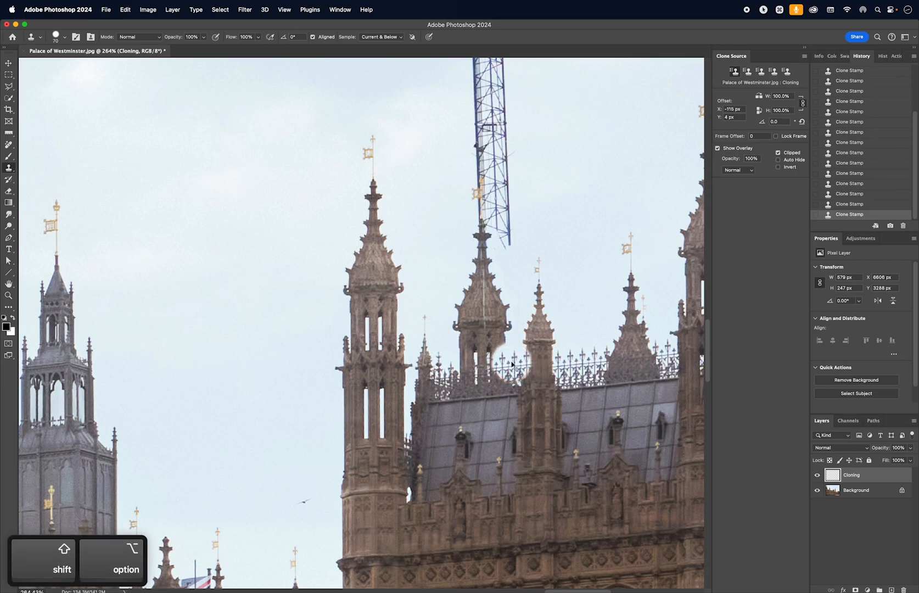
# Scale the first clone source to 97.5% and clone the roof railing across the gap beside the small turret.
pyautogui.hotkey('shift', 'alt', '[')
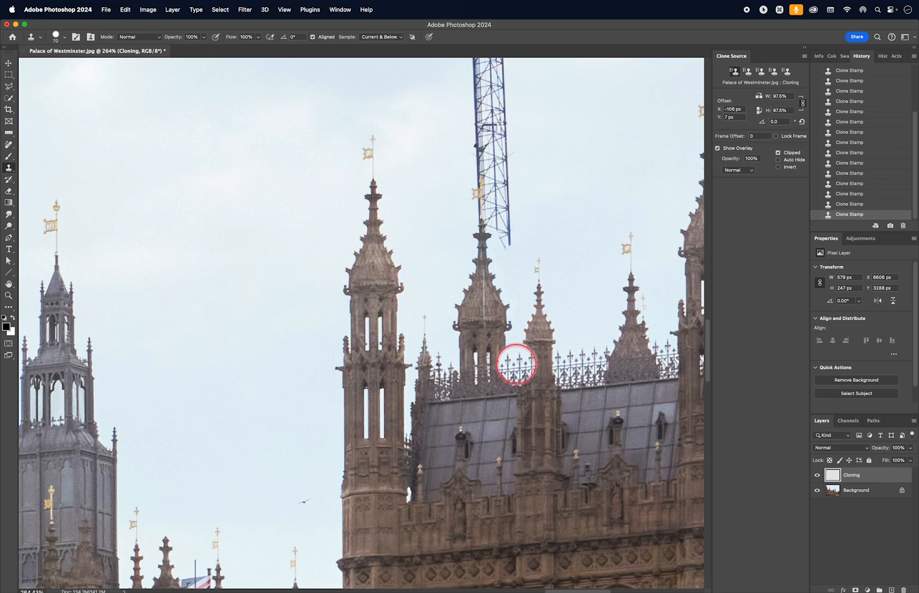
pyautogui.moveTo(519, 364); pyautogui.dragTo(522, 399)
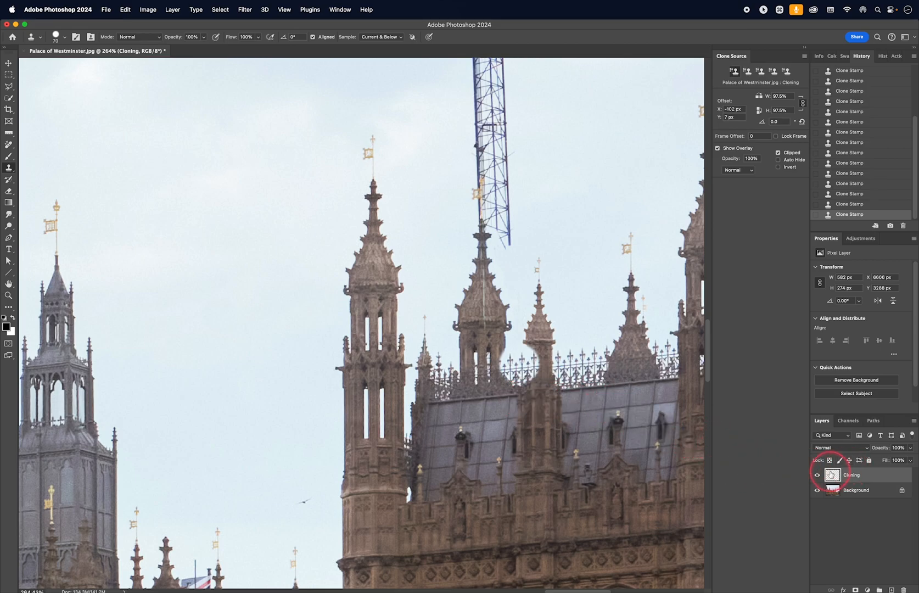
# Add a layer mask to the Cloning layer and hide the cloned excess over the neighbouring turrets with a black brush of size 15.
pyautogui.click(854, 590)
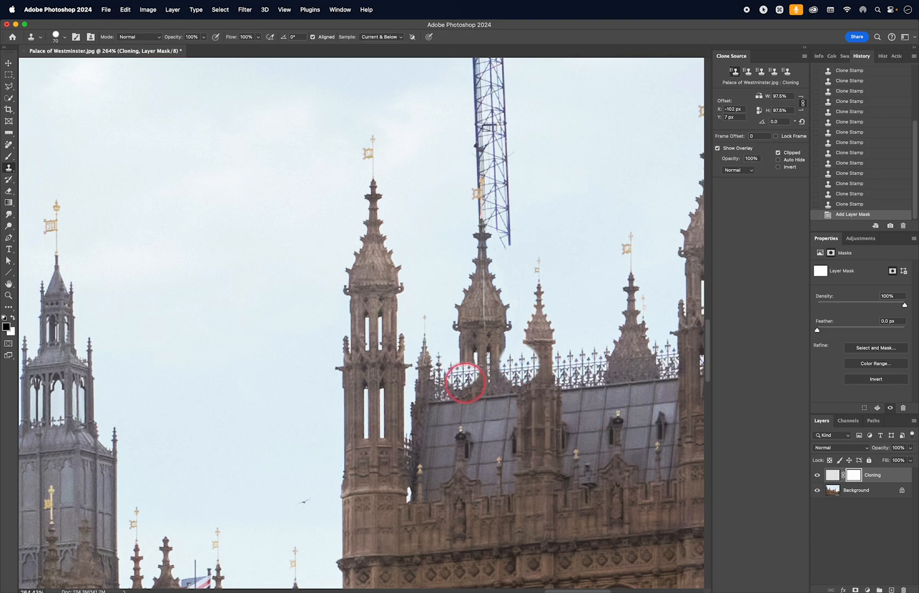
pyautogui.press('b')
pyautogui.press('[')
pyautogui.press('[')
pyautogui.press('[')
pyautogui.press('[')
pyautogui.press('[')
pyautogui.press('[')
pyautogui.press('[')
pyautogui.press('[')
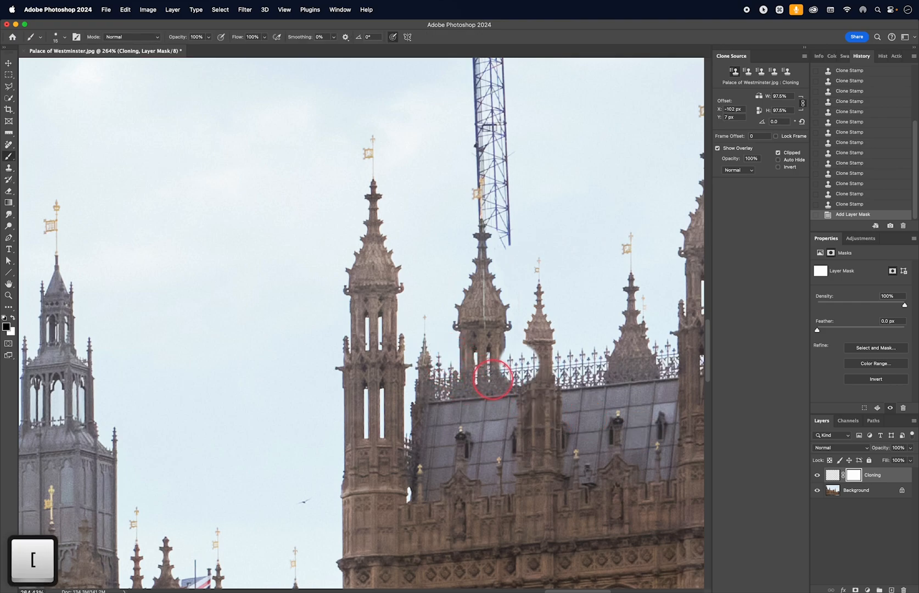
pyautogui.moveTo(502, 376)
pyautogui.mouseDown()
pyautogui.moveTo(521, 371)
pyautogui.moveTo(494, 382)
pyautogui.moveTo(539, 375)
pyautogui.moveTo(508, 381)
pyautogui.moveTo(526, 379)
pyautogui.moveTo(532, 348)
pyautogui.mouseUp()
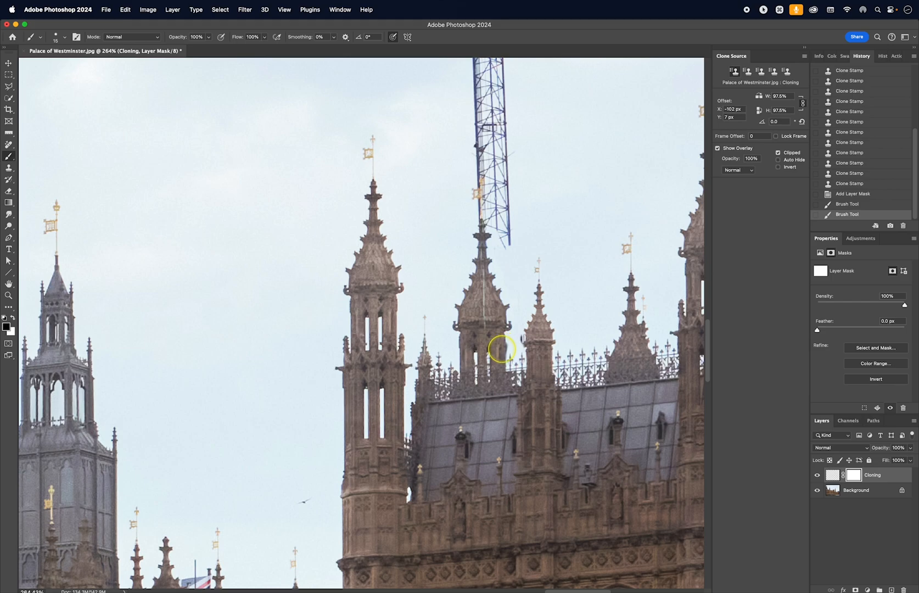
pyautogui.moveTo(499, 388)
pyautogui.mouseDown()
pyautogui.moveTo(492, 359)
pyautogui.moveTo(558, 381)
pyautogui.mouseUp()
# Refine the mask along both turret edges beside the railing with a white brush reduced to size 5.
pyautogui.press('z')
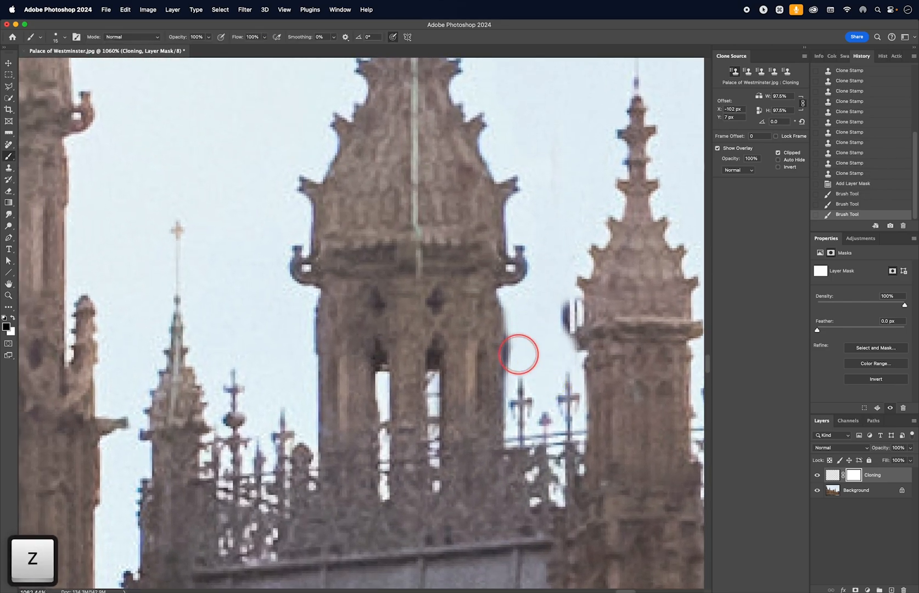
pyautogui.press('x')
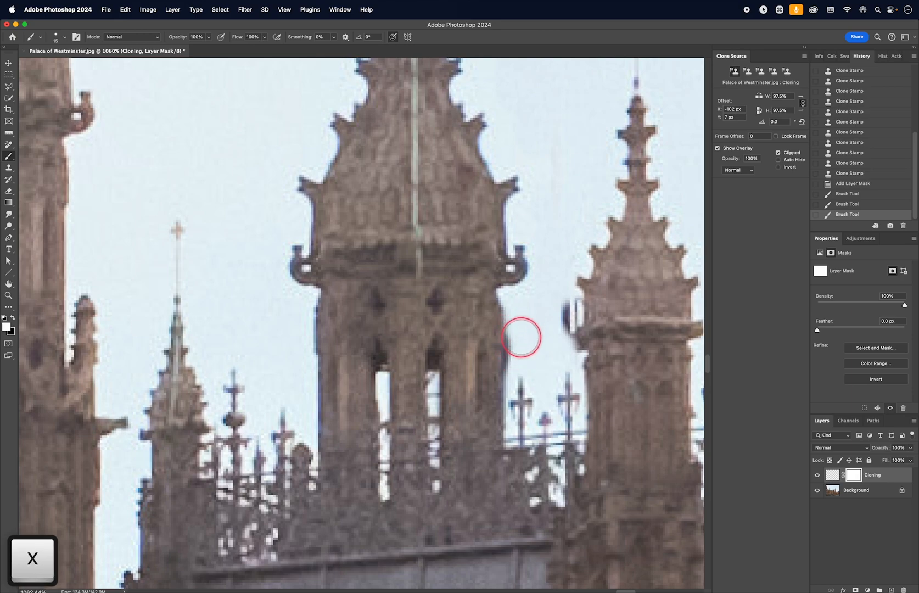
pyautogui.press('[')
pyautogui.press('[')
pyautogui.press('[')
pyautogui.press('[')
pyautogui.press('[')
pyautogui.press('[')
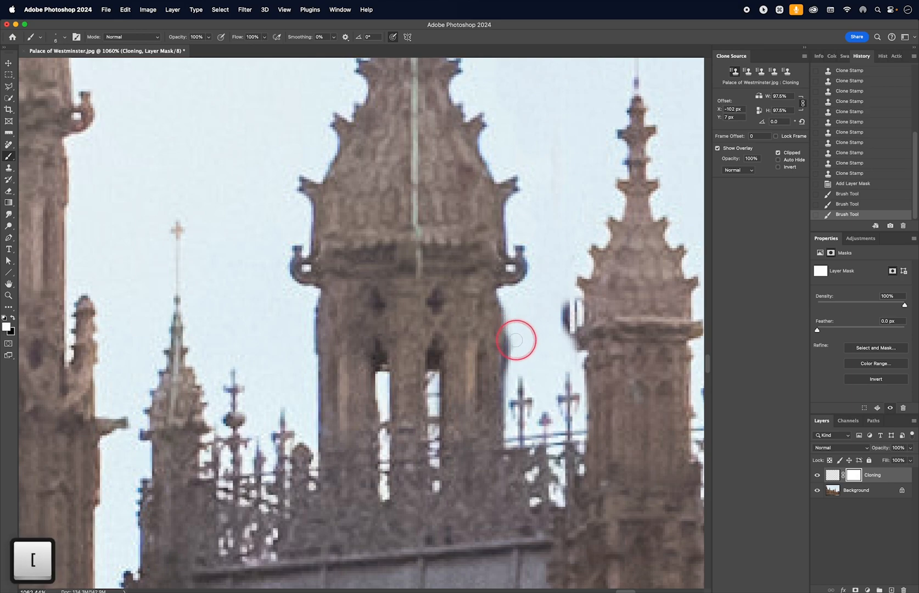
pyautogui.moveTo(512, 377); pyautogui.dragTo(514, 326)
pyautogui.moveTo(518, 355); pyautogui.dragTo(515, 312)
pyautogui.moveTo(512, 384)
pyautogui.mouseDown()
pyautogui.moveTo(509, 428)
pyautogui.moveTo(518, 418)
pyautogui.mouseUp()
pyautogui.moveTo(565, 338)
pyautogui.mouseDown()
pyautogui.moveTo(569, 300)
pyautogui.moveTo(577, 325)
pyautogui.mouseUp()
pyautogui.moveTo(576, 331); pyautogui.dragTo(574, 396)
pyautogui.moveTo(577, 310); pyautogui.dragTo(569, 259)
# Compare the repaired railing area with and without the Cloning layer at 300% zoom.
pyautogui.press('super+minus')
pyautogui.press('super+minus')
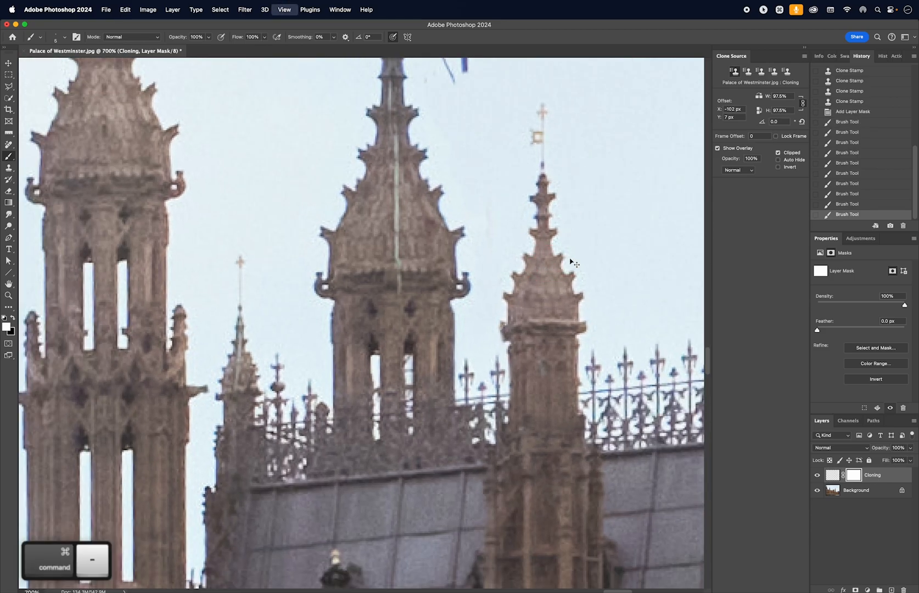
pyautogui.press('super+minus')
pyautogui.press('super+minus')
pyautogui.press('super+minus')
pyautogui.moveTo(375, 269); pyautogui.dragTo(431, 380)
pyautogui.press('super+minus')
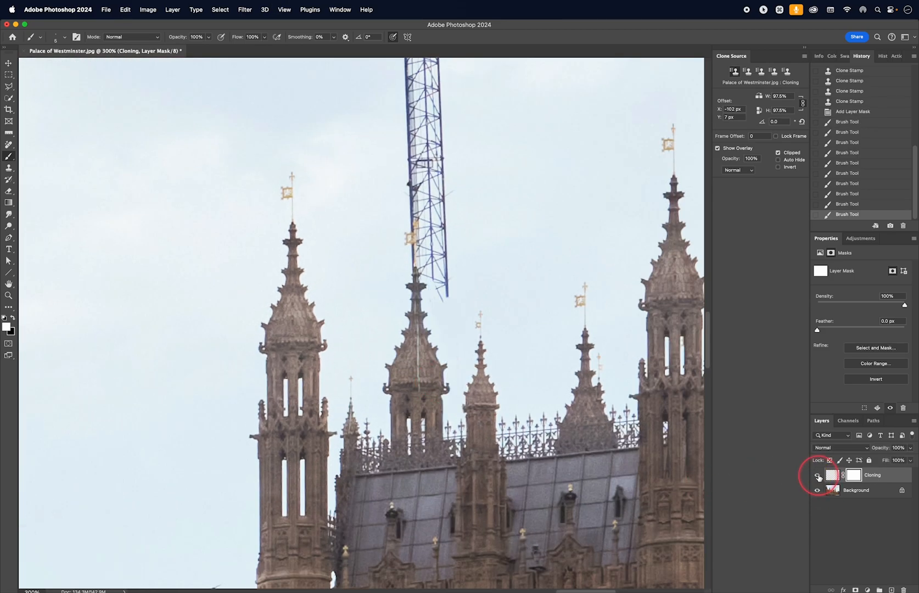
pyautogui.click(817, 476)
pyautogui.click(818, 476)
pyautogui.click(818, 476)
pyautogui.click(818, 476)
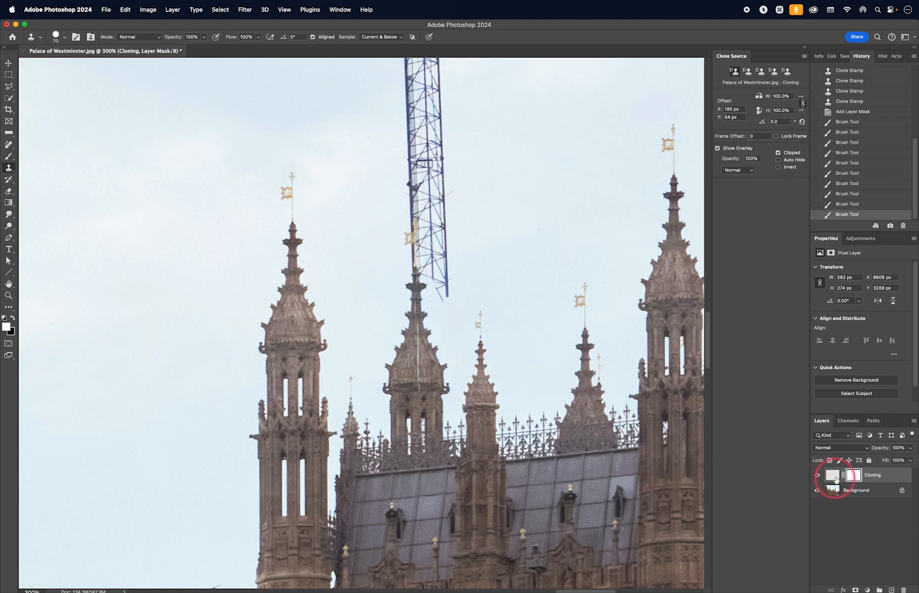
# Clone the neighbouring tower's spire tip and weathervane onto the middle tower, over the crane, on the Cloning layer's pixels at 100% scale.
pyautogui.click(832, 476)
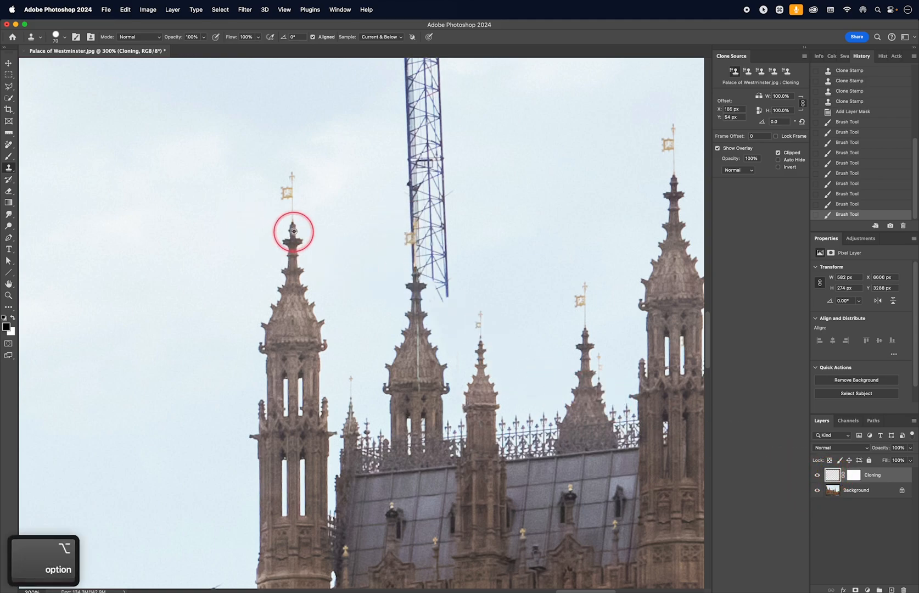
pyautogui.keyDown('alt'); pyautogui.click(293, 231); pyautogui.keyUp('alt')
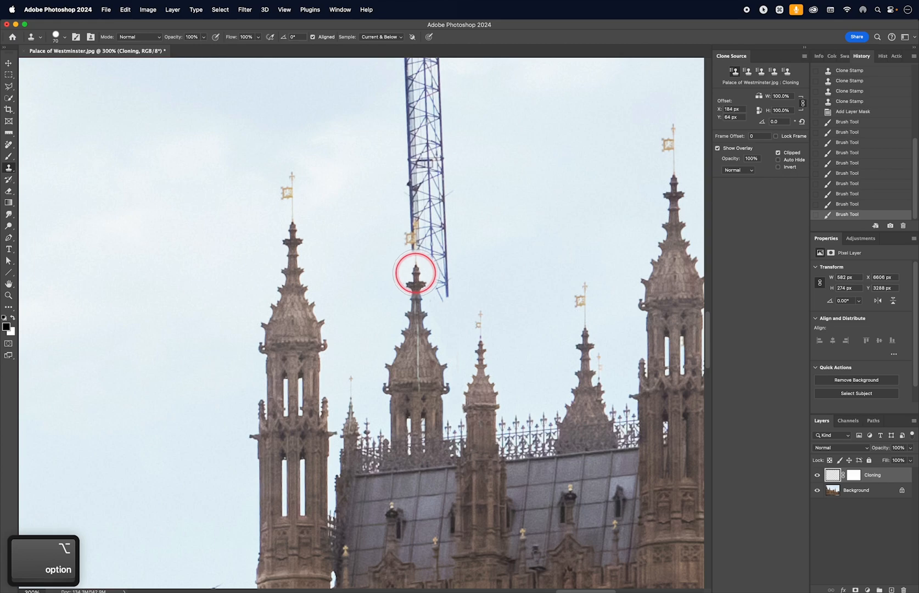
pyautogui.moveTo(415, 273); pyautogui.dragTo(412, 216)
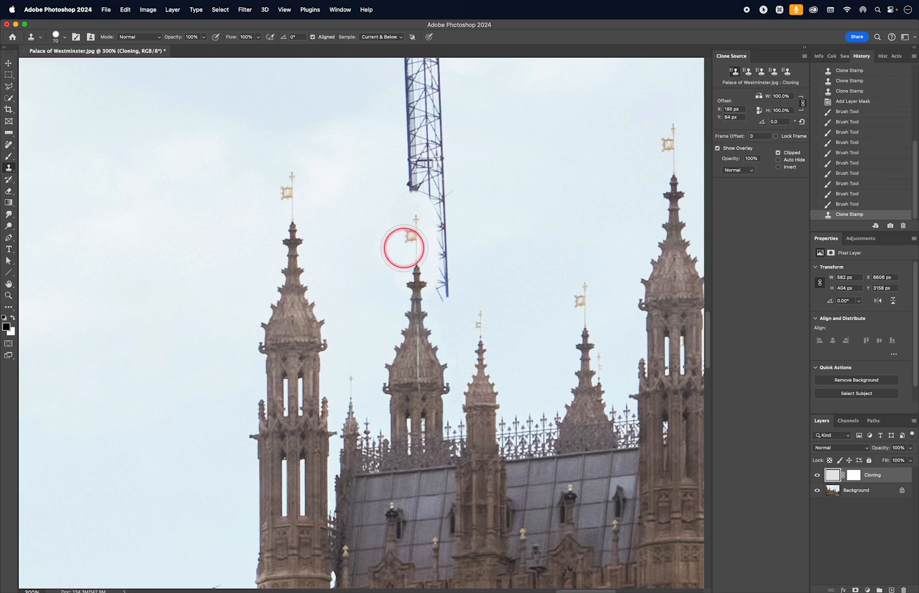
# Try to blend the cloned sky beside the middle tower's weathervane by masking it with a larger black brush.
pyautogui.click(856, 477)
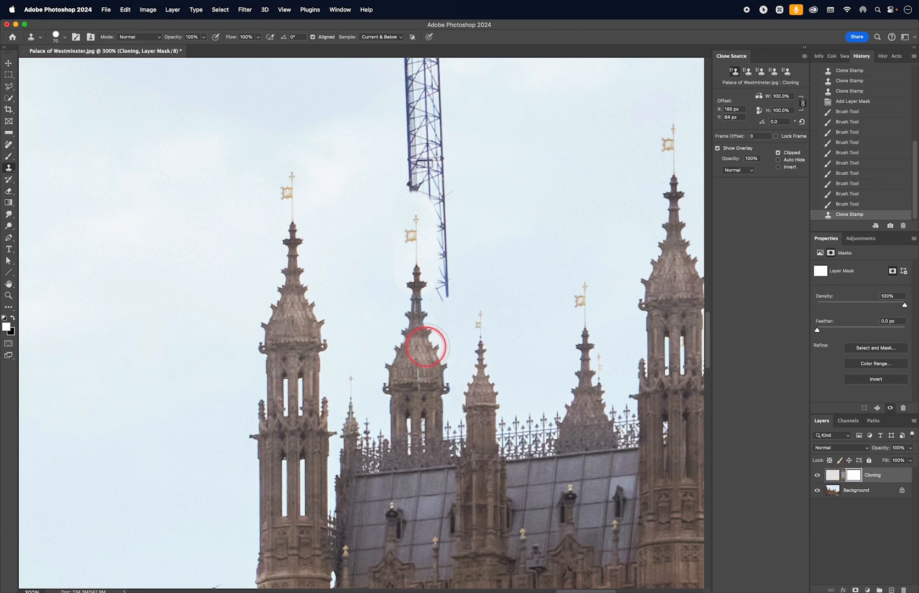
pyautogui.press('b')
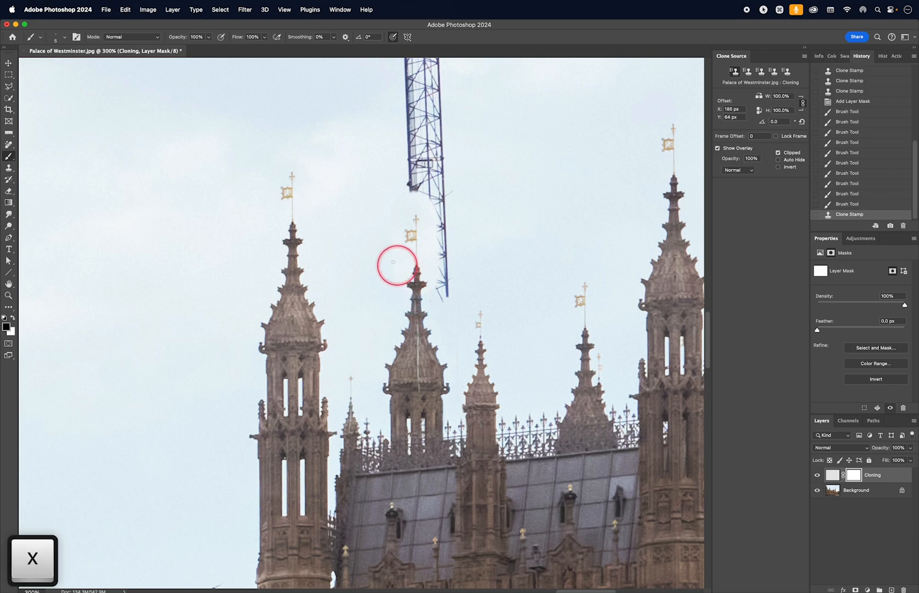
pyautogui.press(']')
pyautogui.press(']')
pyautogui.press(']')
pyautogui.press(']')
pyautogui.press(']')
pyautogui.press(']')
pyautogui.press(']')
pyautogui.press(']')
pyautogui.press(']')
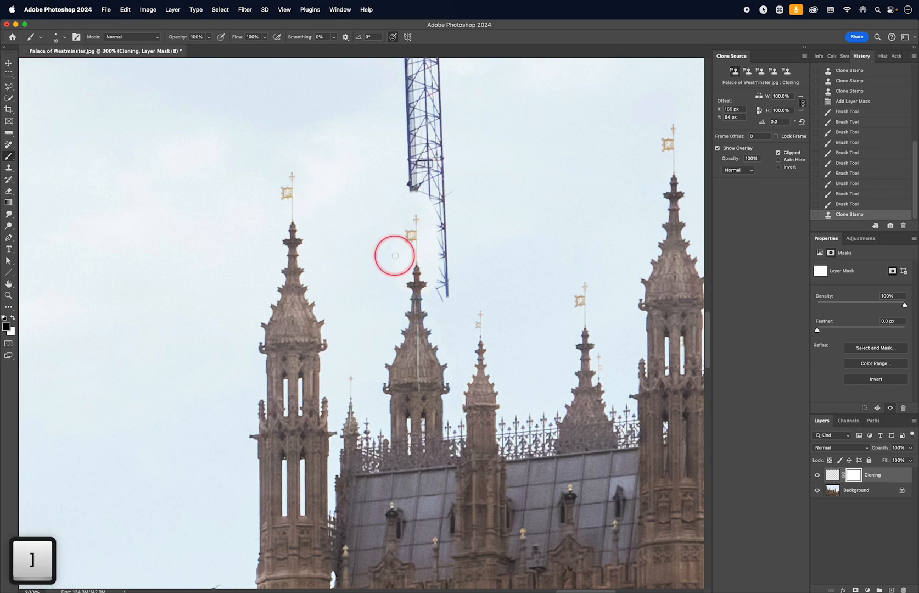
pyautogui.click(393, 259)
pyautogui.press('super+z')
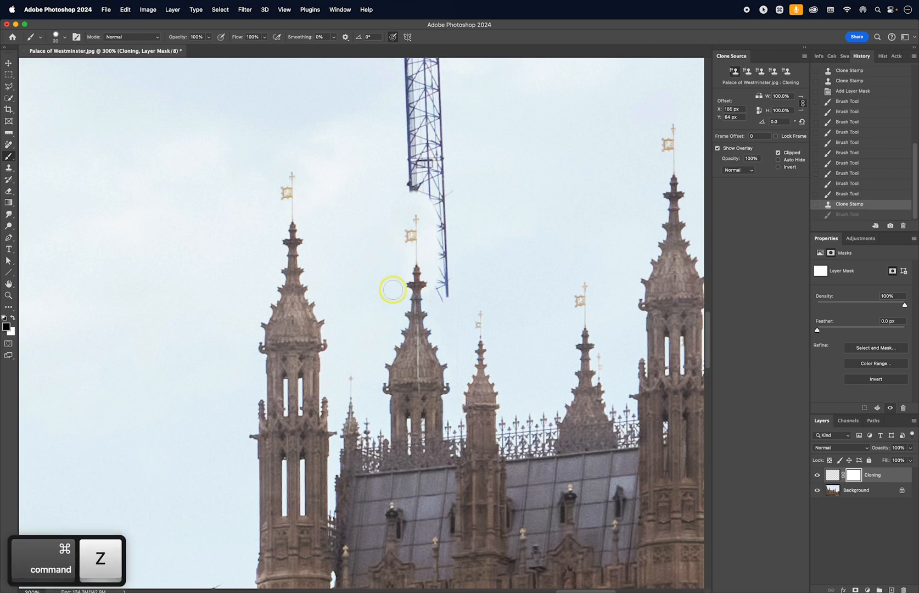
pyautogui.moveTo(387, 214); pyautogui.dragTo(383, 255)
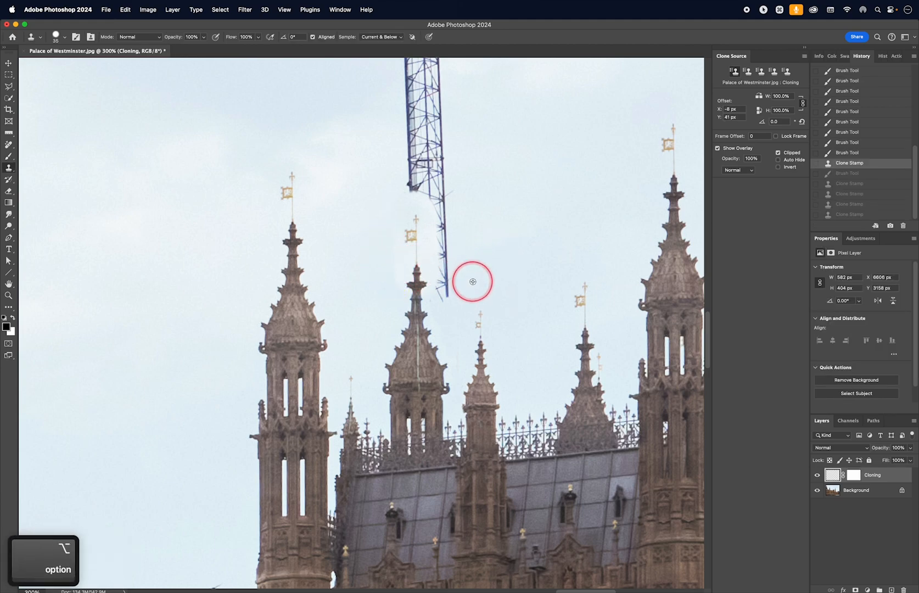
# Clone clean sky over the crane's lower end beside and above the middle tower's weathervane with a size 35 brush.
pyautogui.keyDown('alt'); pyautogui.click(468, 276); pyautogui.keyUp('alt')
pyautogui.moveTo(451, 292)
pyautogui.mouseDown()
pyautogui.moveTo(438, 217)
pyautogui.moveTo(437, 261)
pyautogui.moveTo(455, 222)
pyautogui.moveTo(439, 215)
pyautogui.moveTo(460, 193)
pyautogui.moveTo(484, 186)
pyautogui.moveTo(443, 195)
pyautogui.moveTo(433, 213)
pyautogui.moveTo(436, 182)
pyautogui.moveTo(429, 195)
pyautogui.moveTo(393, 188)
pyautogui.moveTo(415, 198)
pyautogui.mouseUp()
pyautogui.keyDown('alt'); pyautogui.click(459, 191); pyautogui.keyUp('alt')
pyautogui.keyDown('alt'); pyautogui.click(398, 188); pyautogui.keyUp('alt')
# Blend the mismatched sky patches on both sides of the middle tower's weathervane by cloning from nearby sky samples.
pyautogui.keyDown('alt'); pyautogui.click(380, 259); pyautogui.keyUp('alt')
pyautogui.moveTo(396, 258); pyautogui.dragTo(388, 295)
pyautogui.keyDown('alt'); pyautogui.click(381, 250); pyautogui.keyUp('alt')
pyautogui.moveTo(389, 229); pyautogui.dragTo(389, 242)
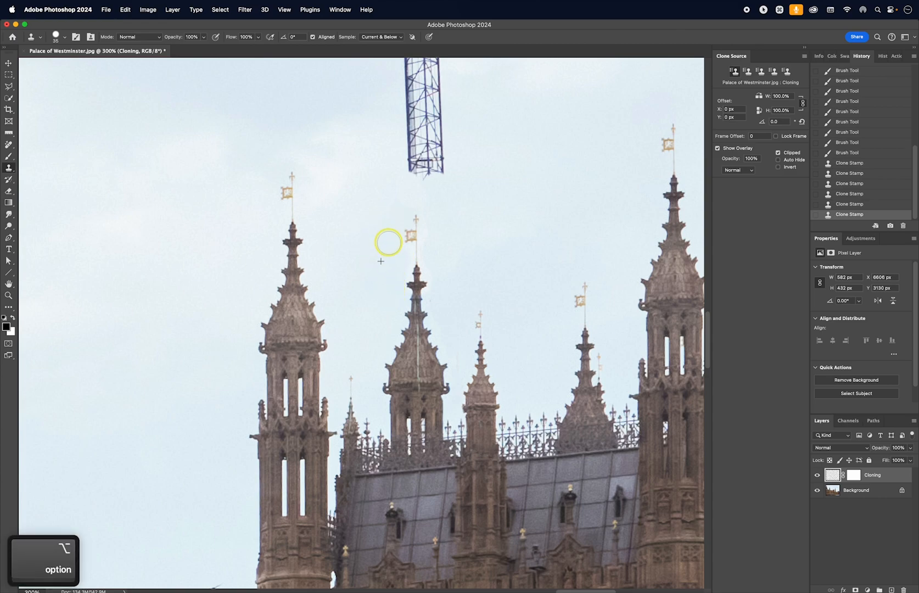
pyautogui.keyDown('alt'); pyautogui.click(454, 251); pyautogui.keyUp('alt')
pyautogui.moveTo(437, 258)
pyautogui.mouseDown()
pyautogui.moveTo(456, 285)
pyautogui.moveTo(437, 204)
pyautogui.mouseUp()
pyautogui.keyDown('alt'); pyautogui.click(455, 286); pyautogui.keyUp('alt')
pyautogui.keyDown('alt'); pyautogui.click(451, 253); pyautogui.keyUp('alt')
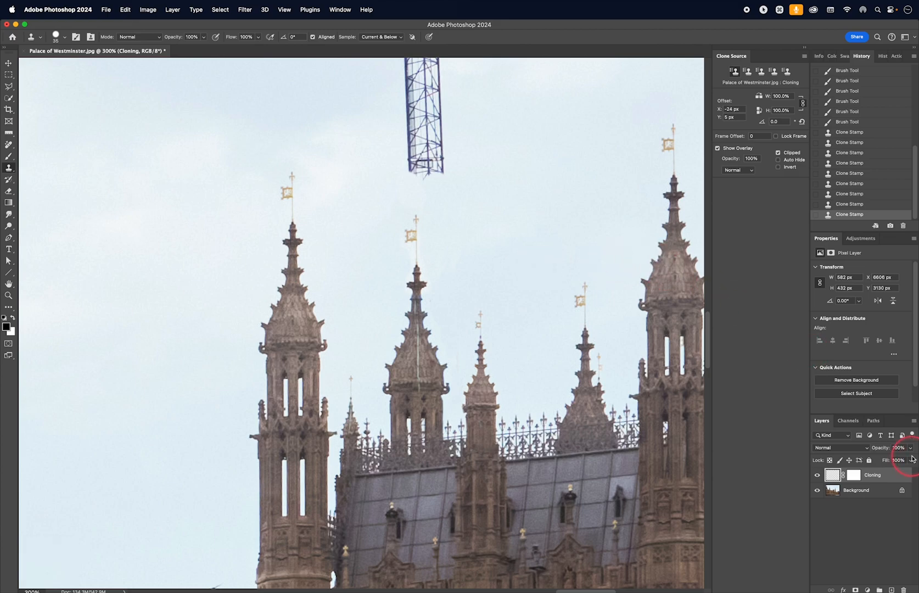
# Compare the original photo with the cloned result by isolating the Background layer, leaving both layers shown.
pyautogui.keyDown('alt'); pyautogui.click(817, 491); pyautogui.keyUp('alt')
pyautogui.keyDown('alt'); pyautogui.click(817, 491); pyautogui.keyUp('alt')
pyautogui.keyDown('alt'); pyautogui.click(817, 491); pyautogui.keyUp('alt')
pyautogui.keyDown('alt'); pyautogui.click(817, 491); pyautogui.keyUp('alt')
pyautogui.keyDown('alt'); pyautogui.click(817, 491); pyautogui.keyUp('alt')
pyautogui.keyDown('alt'); pyautogui.click(817, 490); pyautogui.keyUp('alt')
pyautogui.keyDown('alt'); pyautogui.click(817, 490); pyautogui.keyUp('alt')
pyautogui.keyDown('alt'); pyautogui.click(817, 491); pyautogui.keyUp('alt')
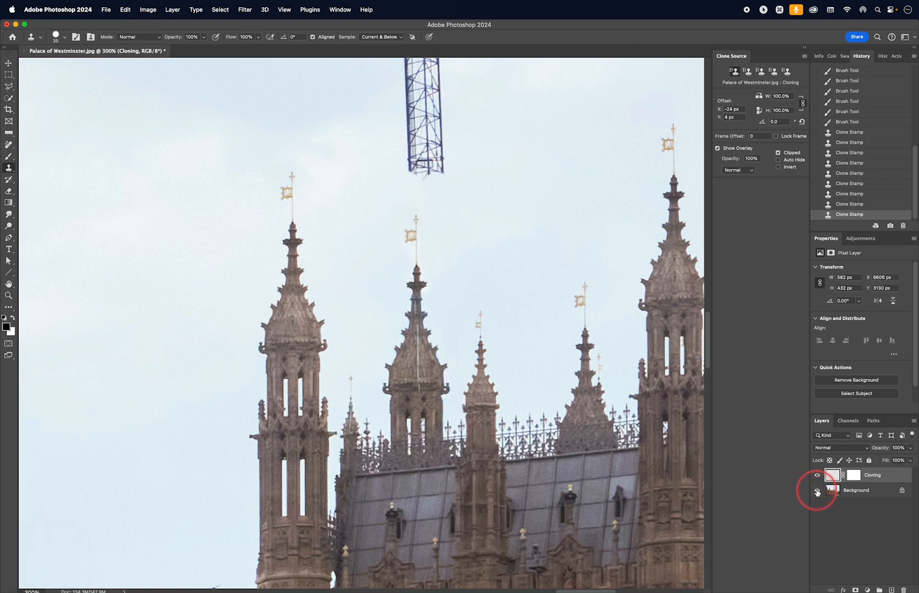